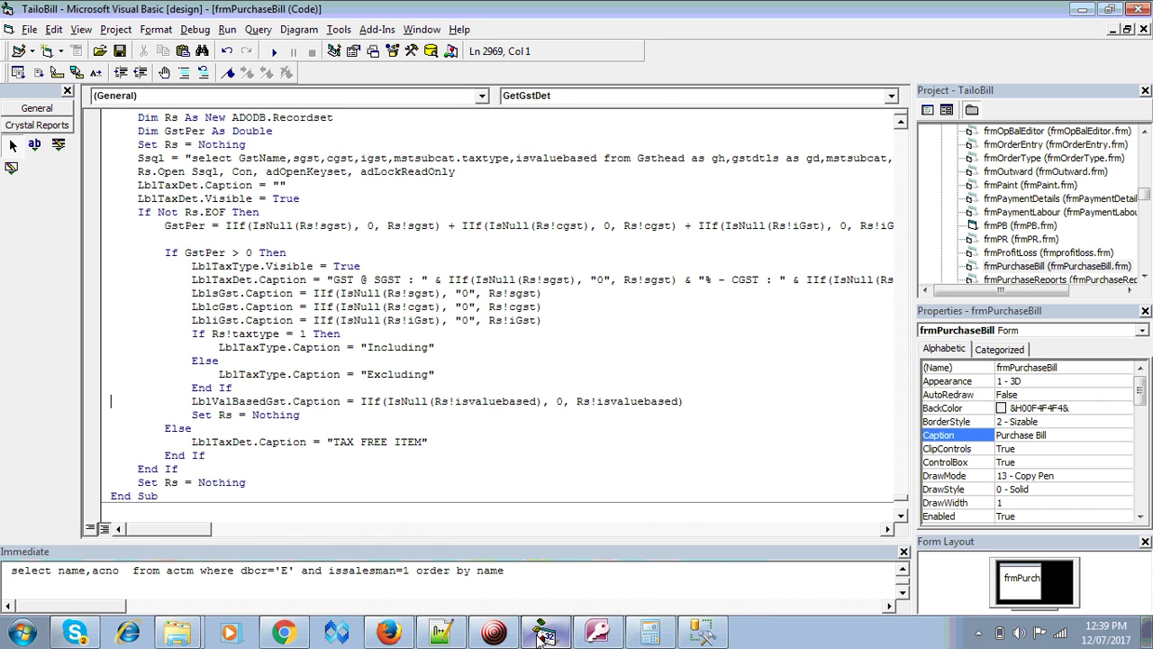
- Run the TailoBill project from Visual Basic with F5 to reach its login window
key(F5)
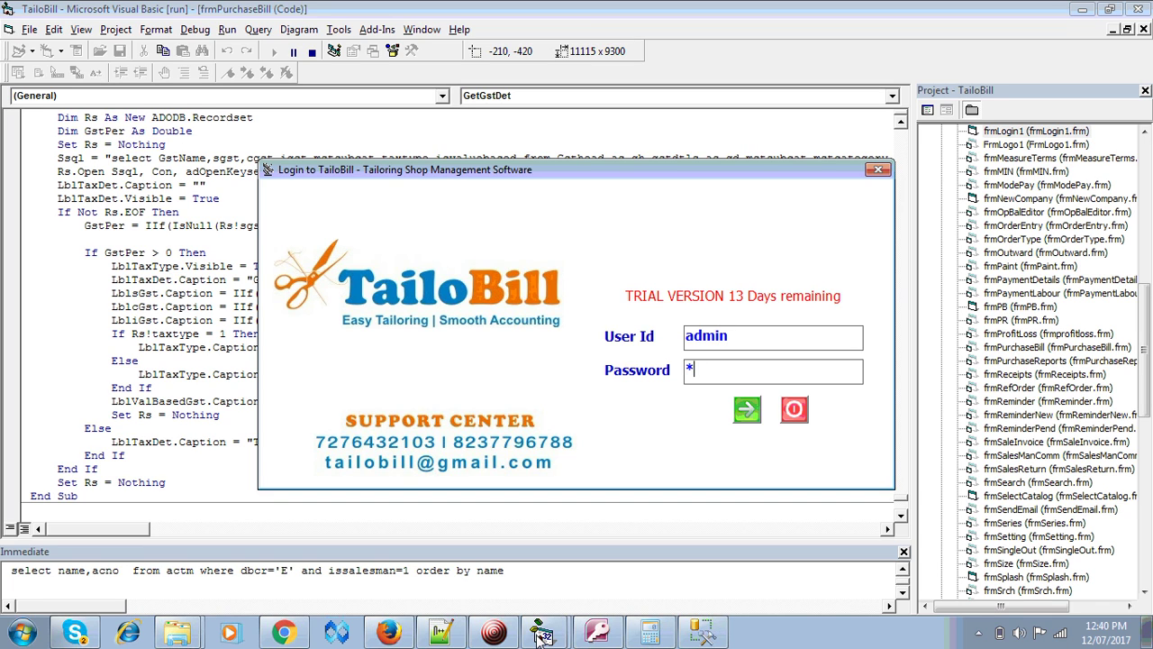
- Log in as admin and open the Account Creation form from Supplier Master
click(541, 635)
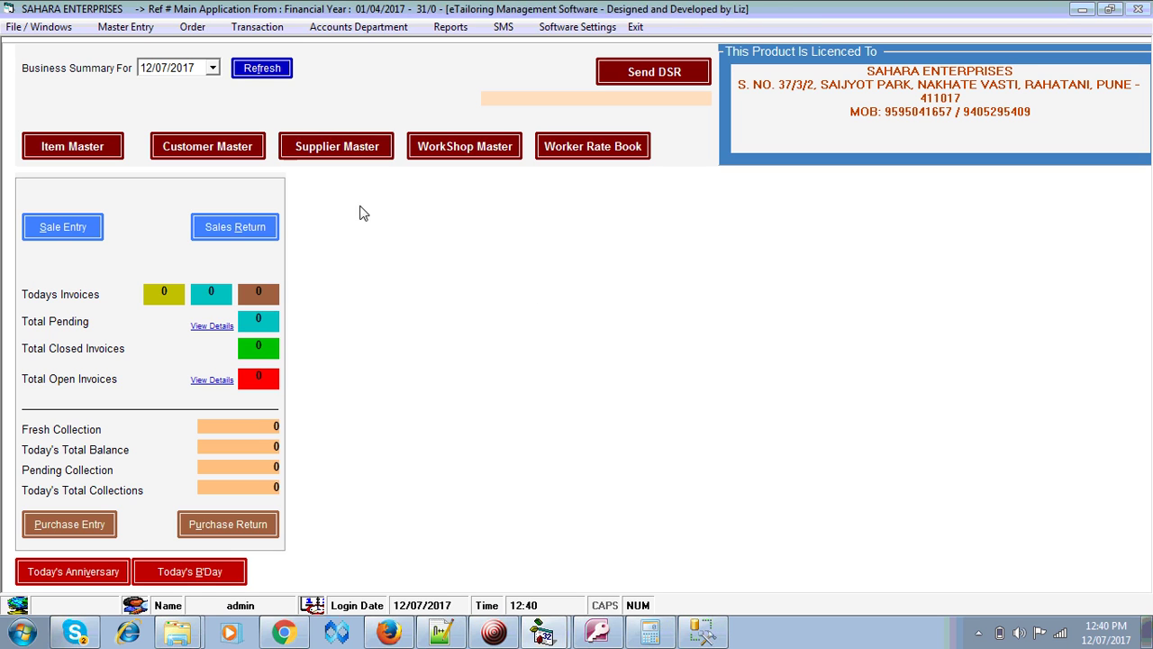
click(361, 152)
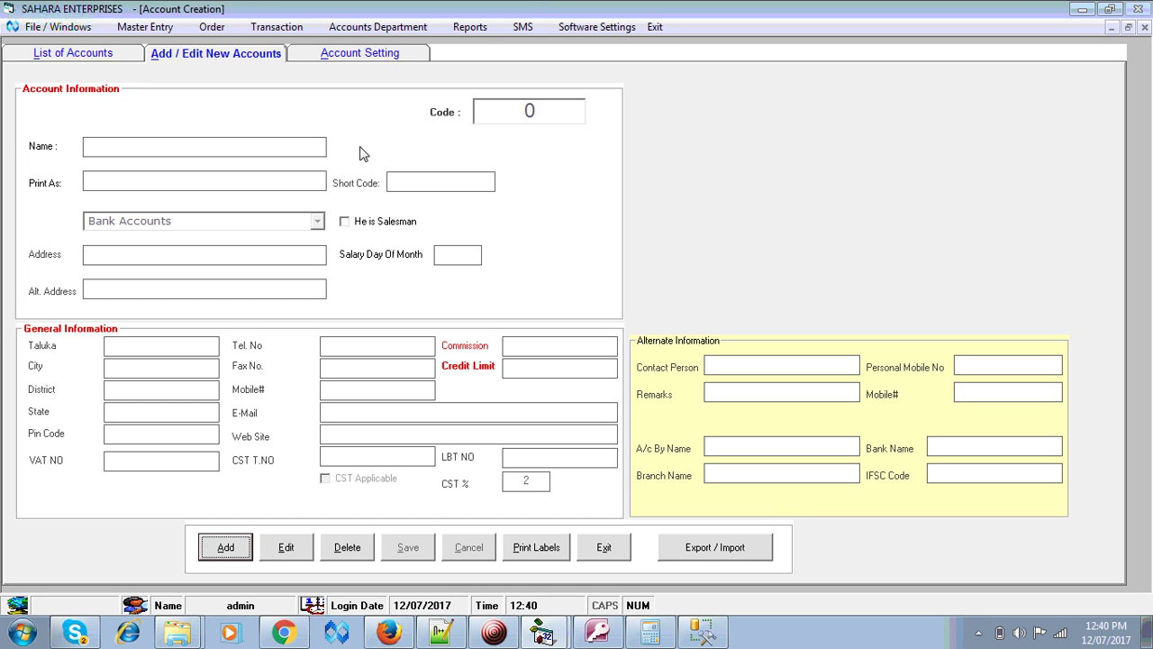
- Start a new account and enter the salesman's name, which is copied as the print name
click(223, 552)
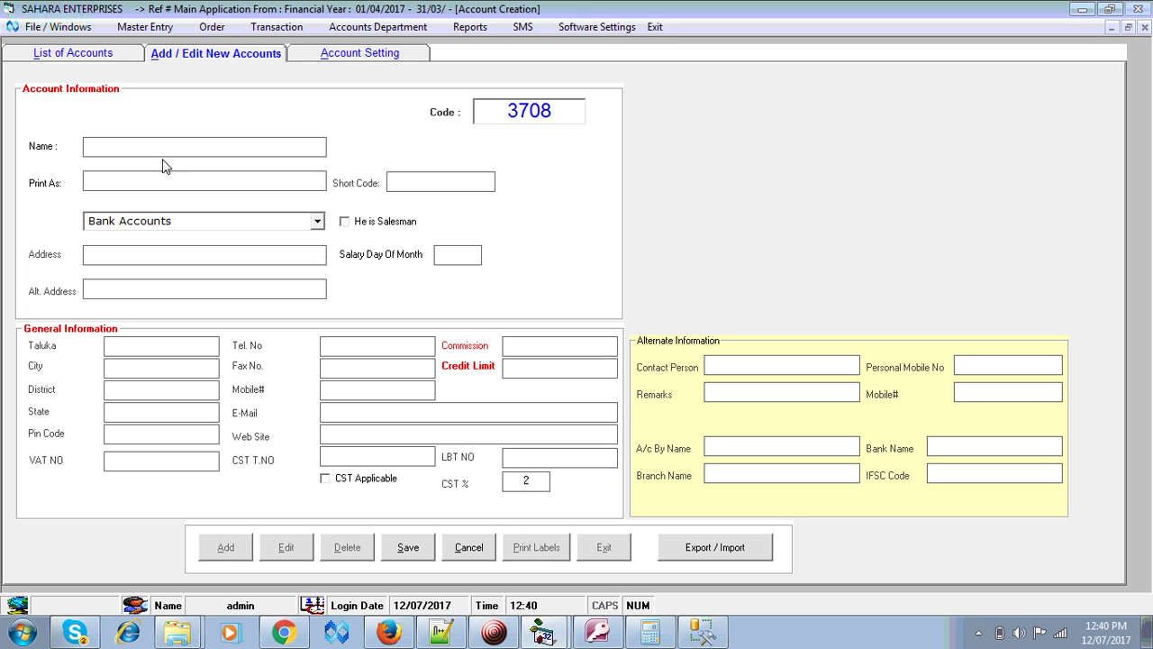
text(DHIRAJ)
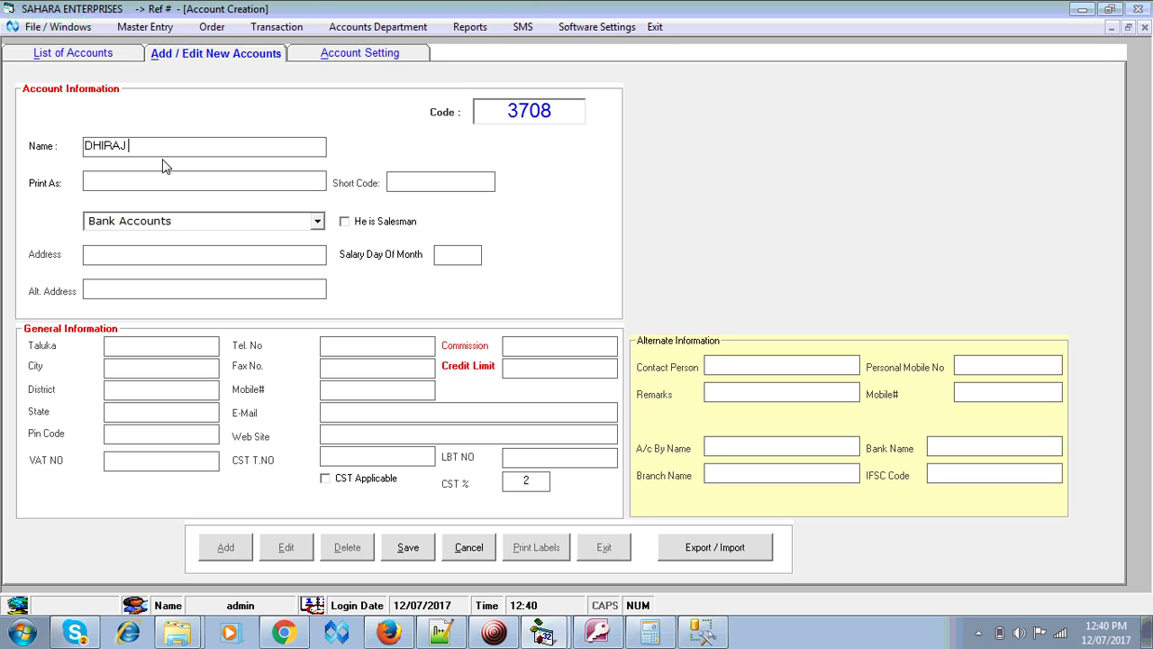
text( KA)
key(BackSpace)
key(BackSpace)
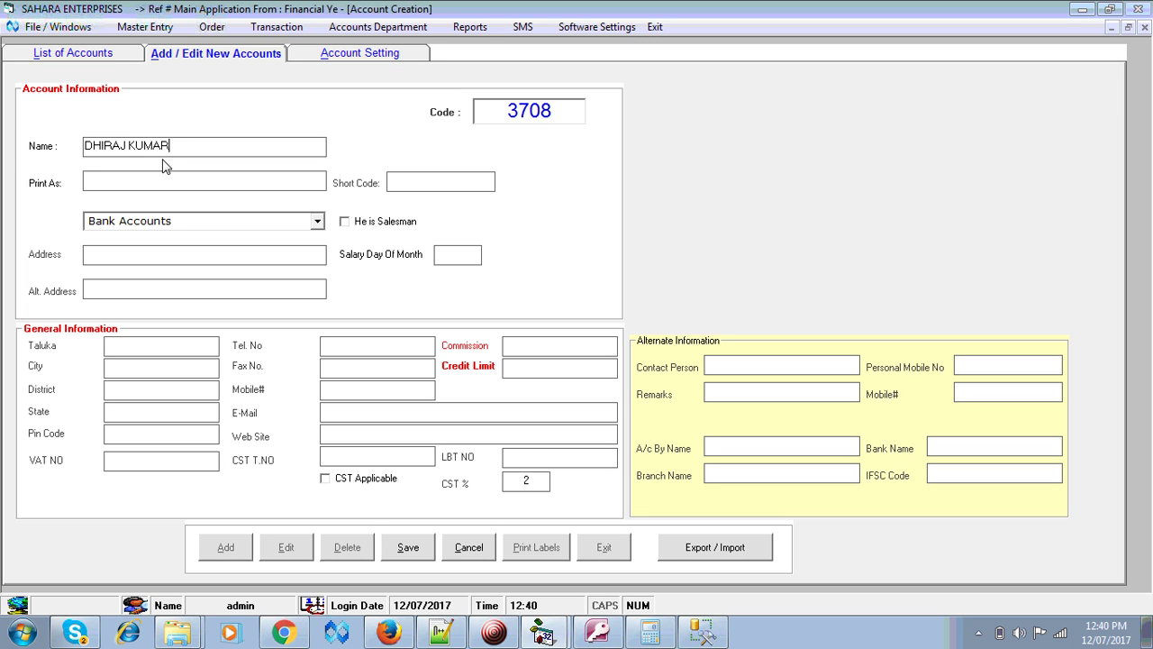
key(Return)
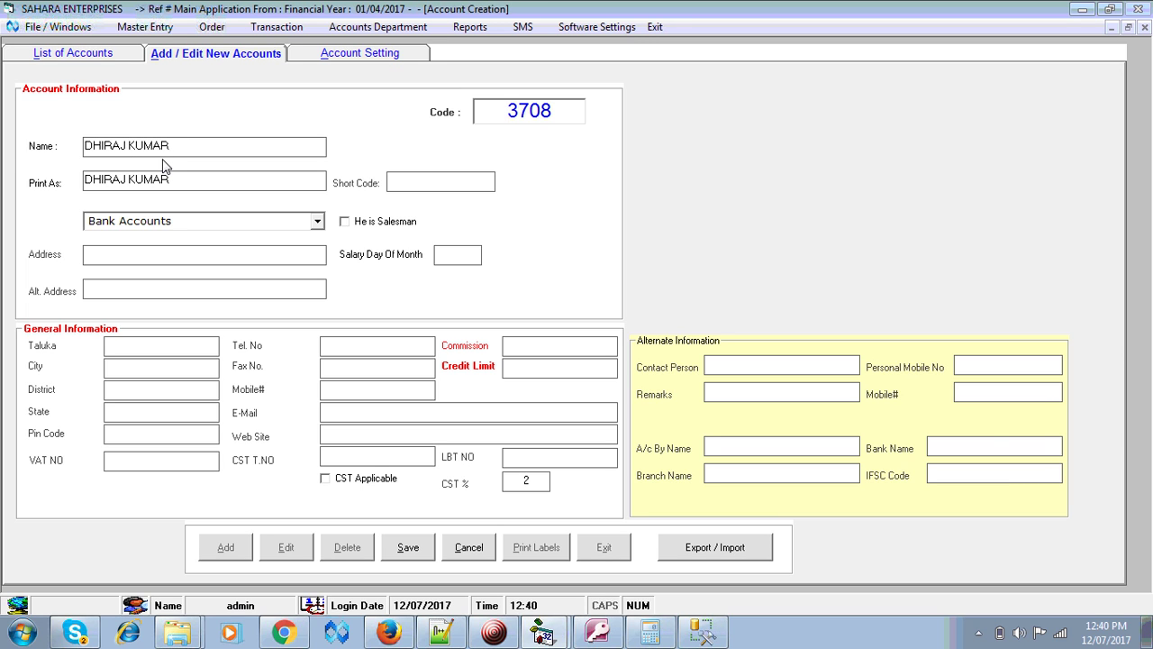
key(Return)
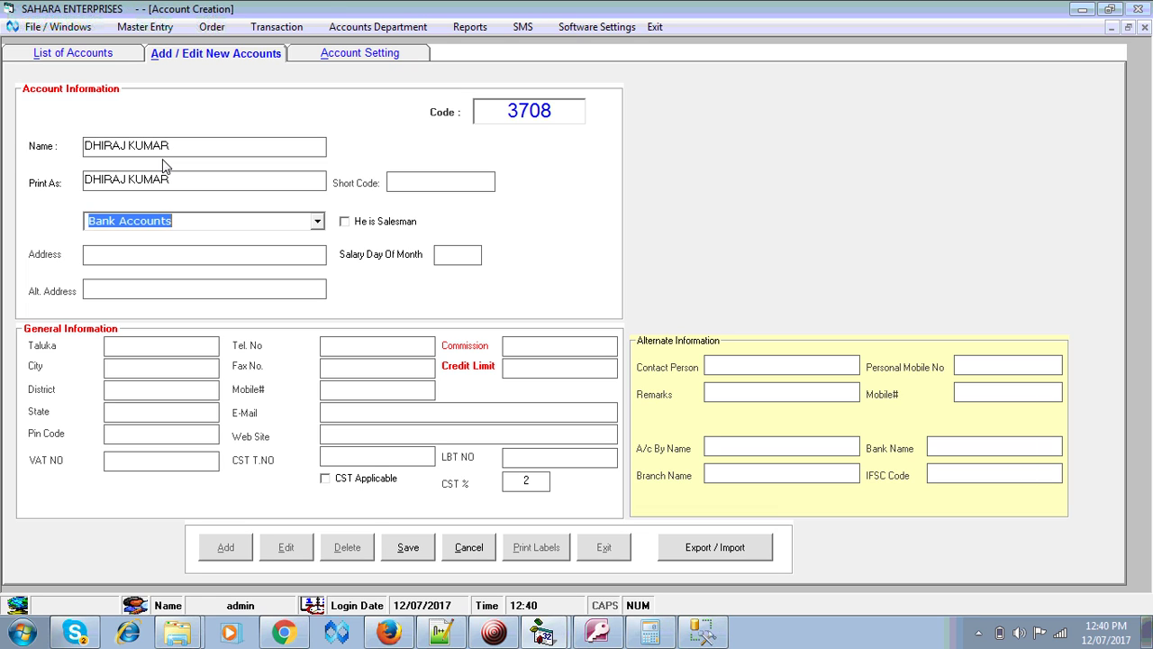
- Put the account in the Salesman group, tick He is Salesman, and save it as 3708
text(sale)
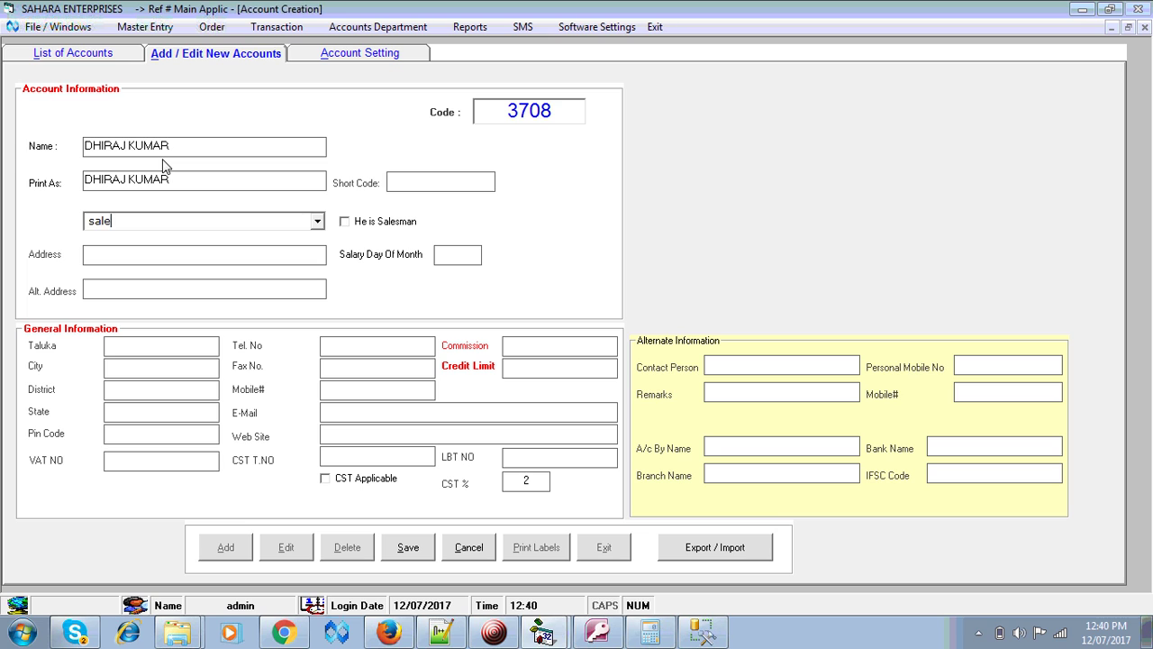
key(Down)
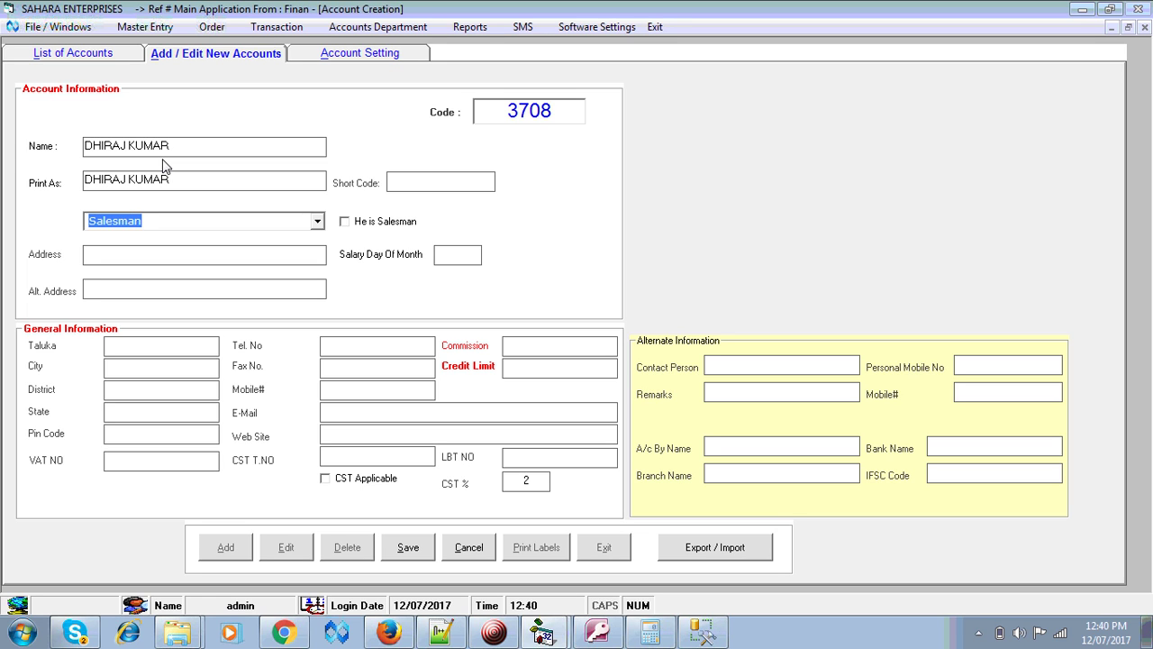
key(Return)
key(Return)
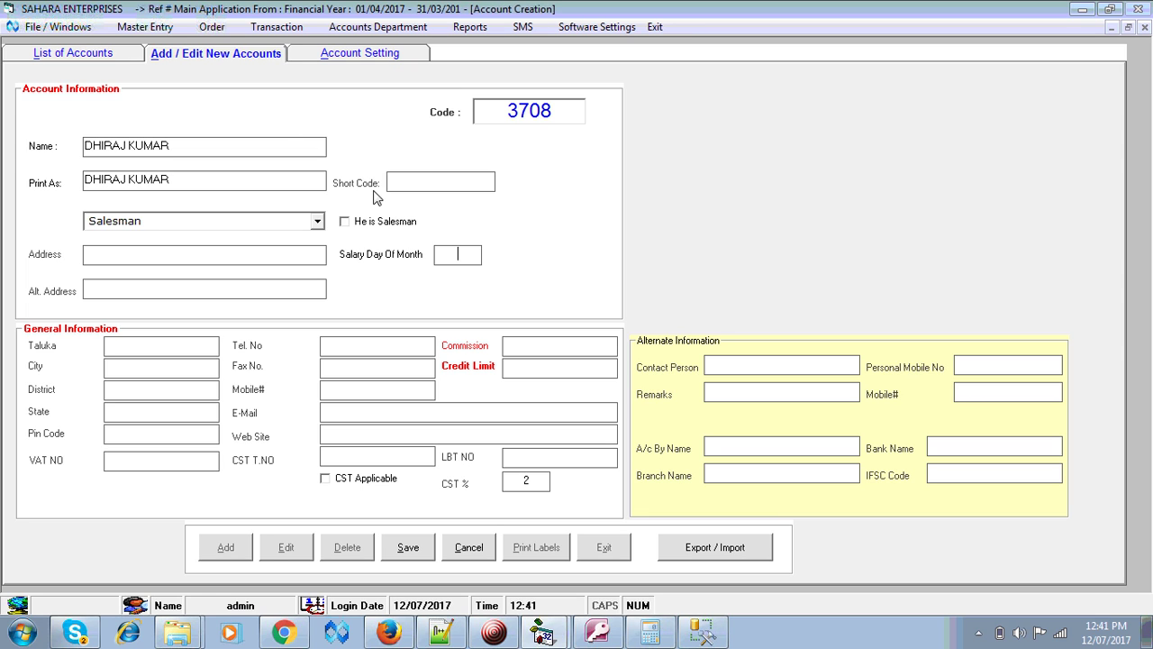
click(345, 225)
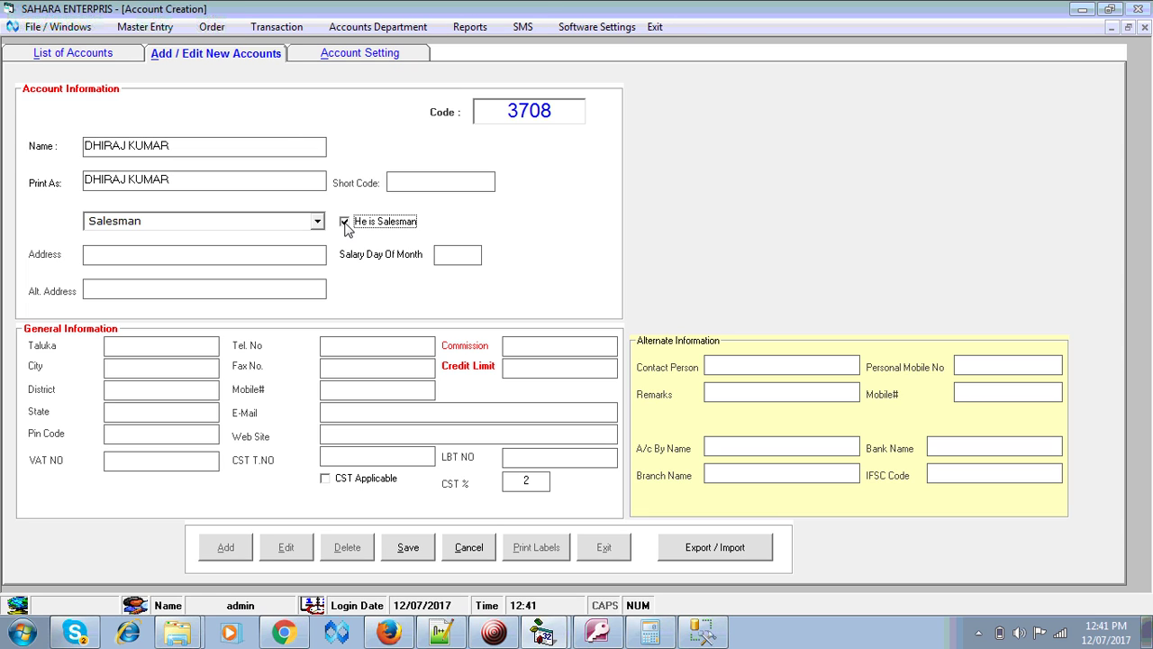
click(410, 549)
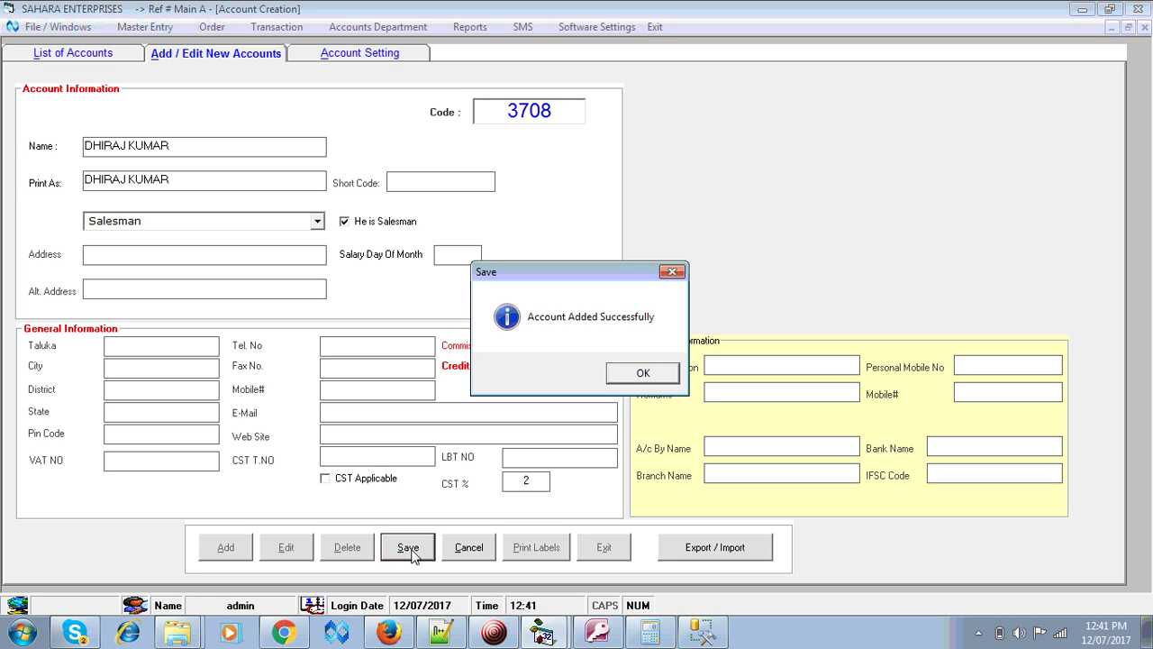
click(642, 373)
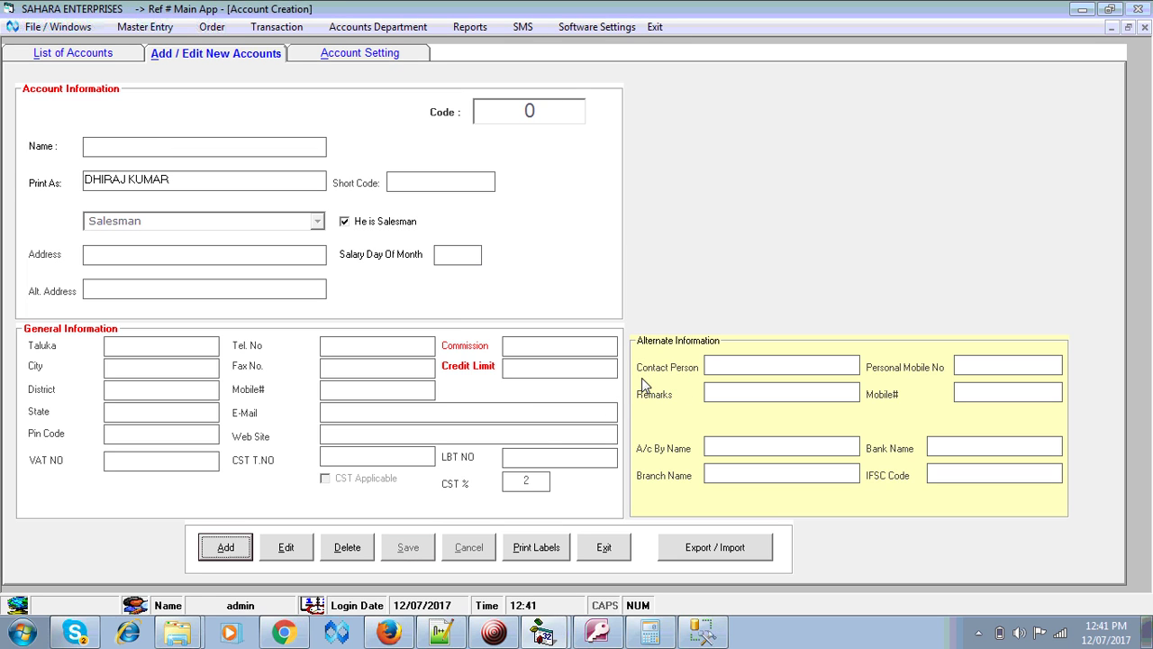
- Filter List of Accounts to Salesman to see 3707 and 3708, then exit to the dashboard
click(609, 556)
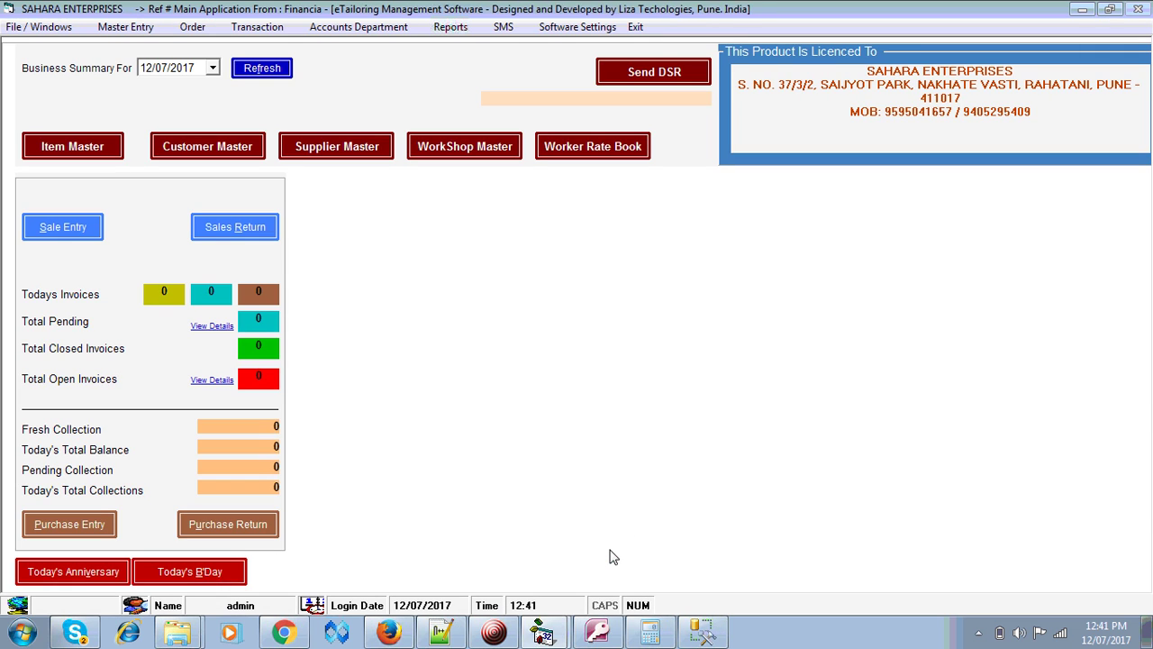
click(364, 157)
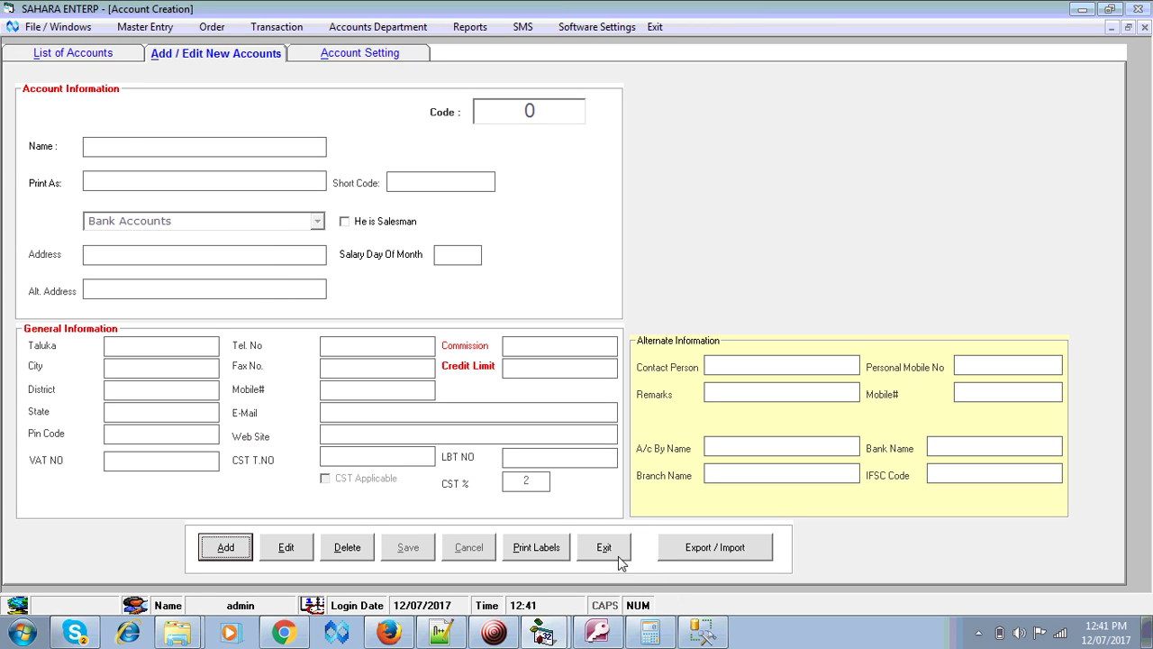
click(73, 53)
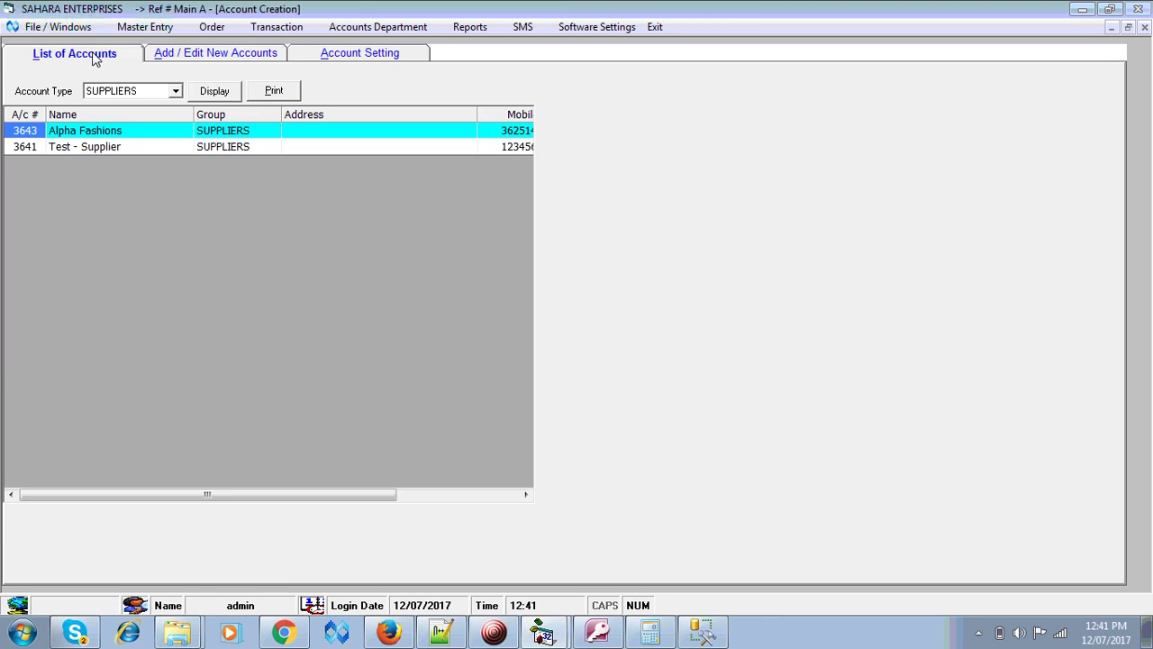
click(149, 94)
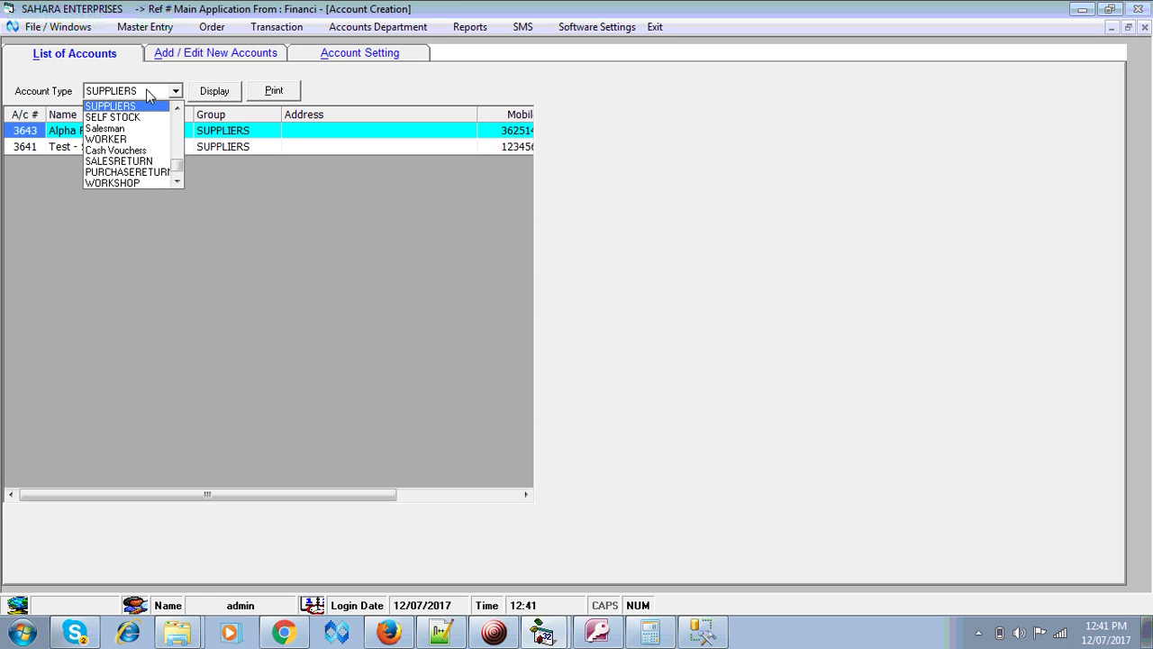
click(126, 128)
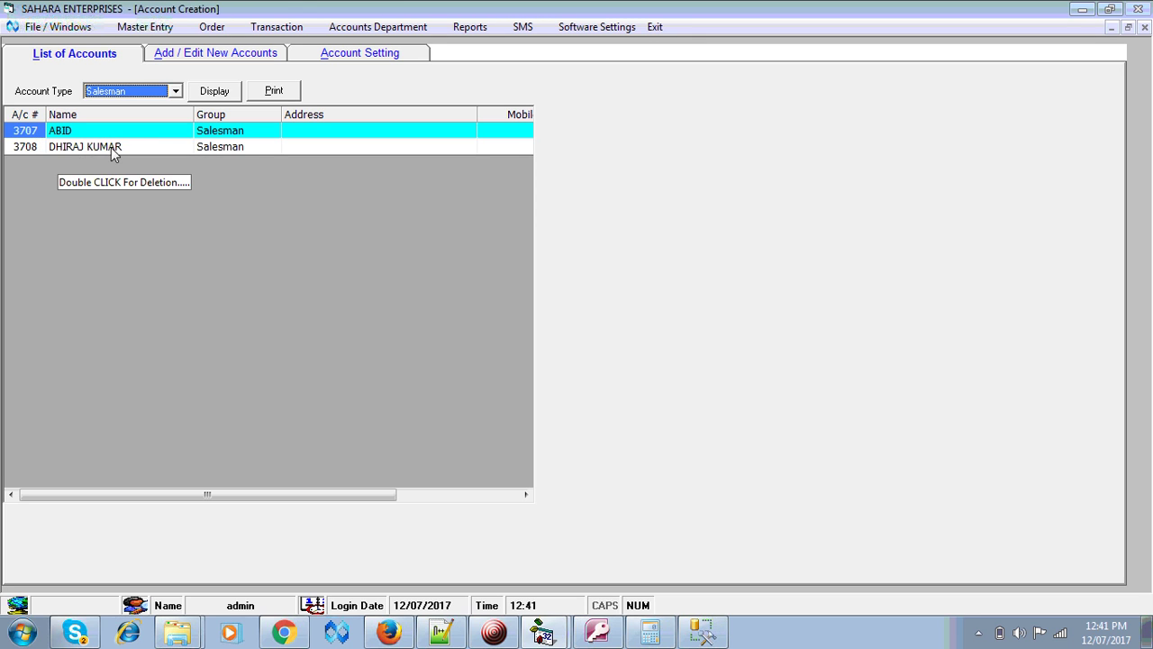
click(191, 56)
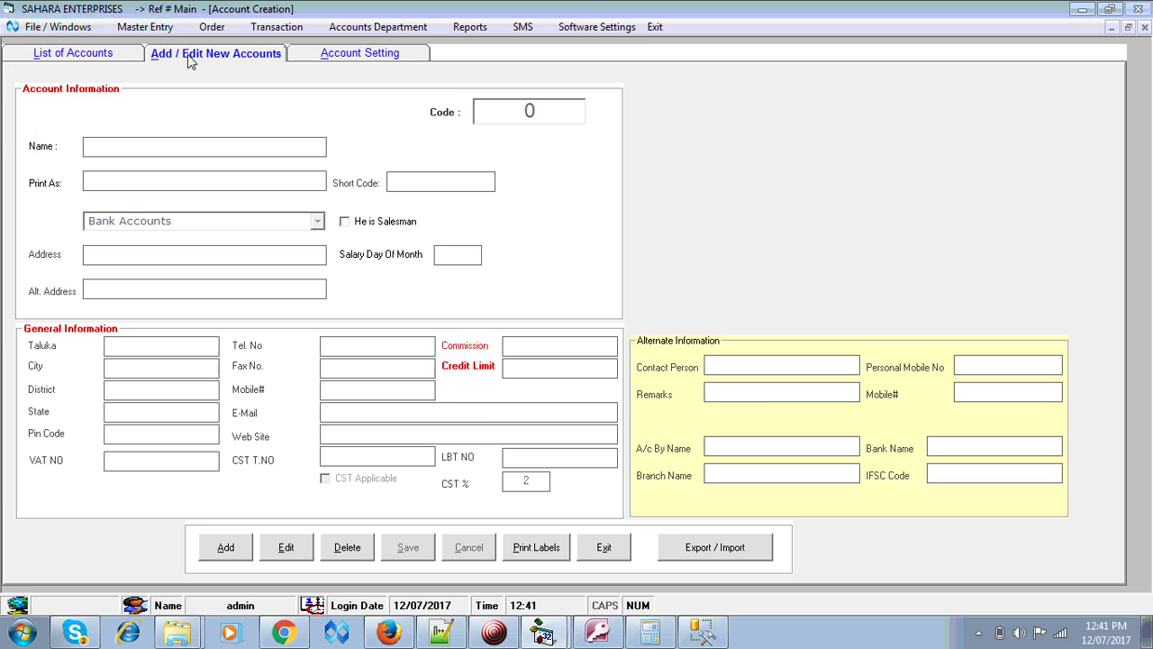
click(609, 551)
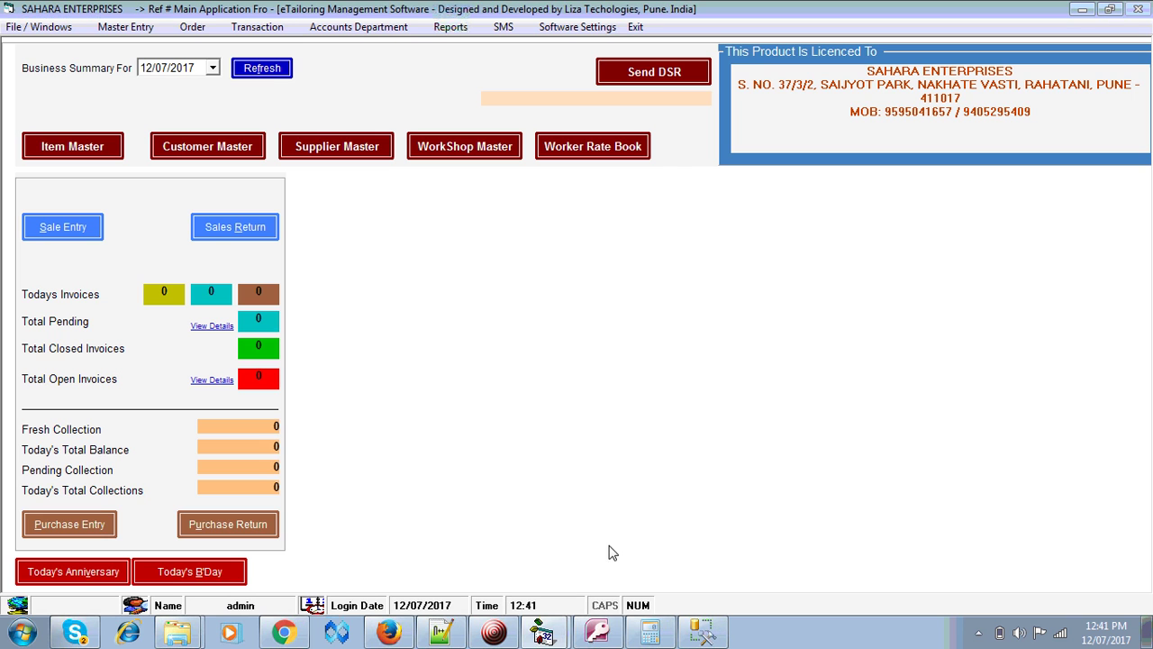
- Open Sale Entry and add a new cash bill, invoice 1 for SAMPLE CUSTOMER
click(64, 233)
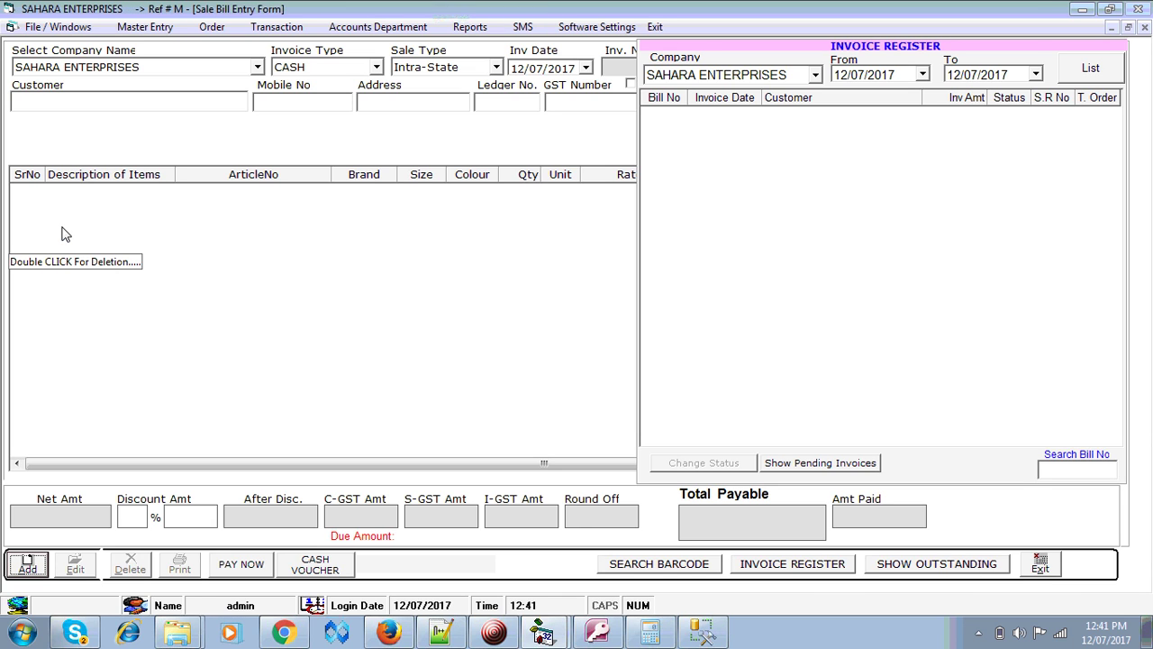
key(alt+a)
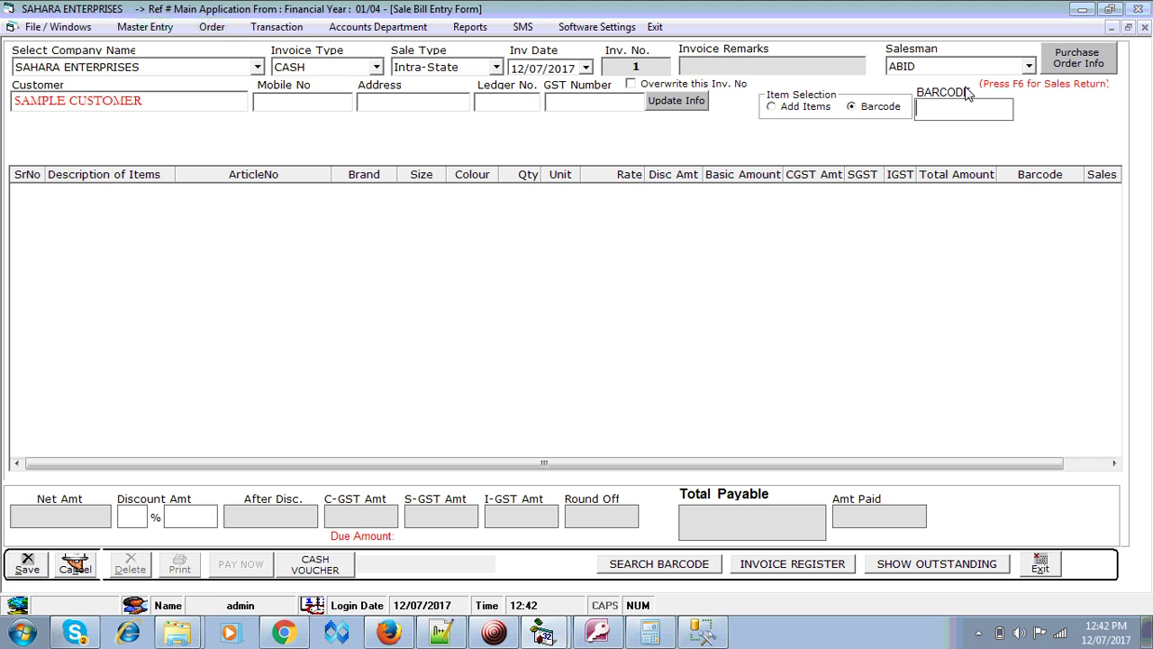
- Assign the newly added salesman to the invoice and list the supplier's available shirts
click(1029, 69)
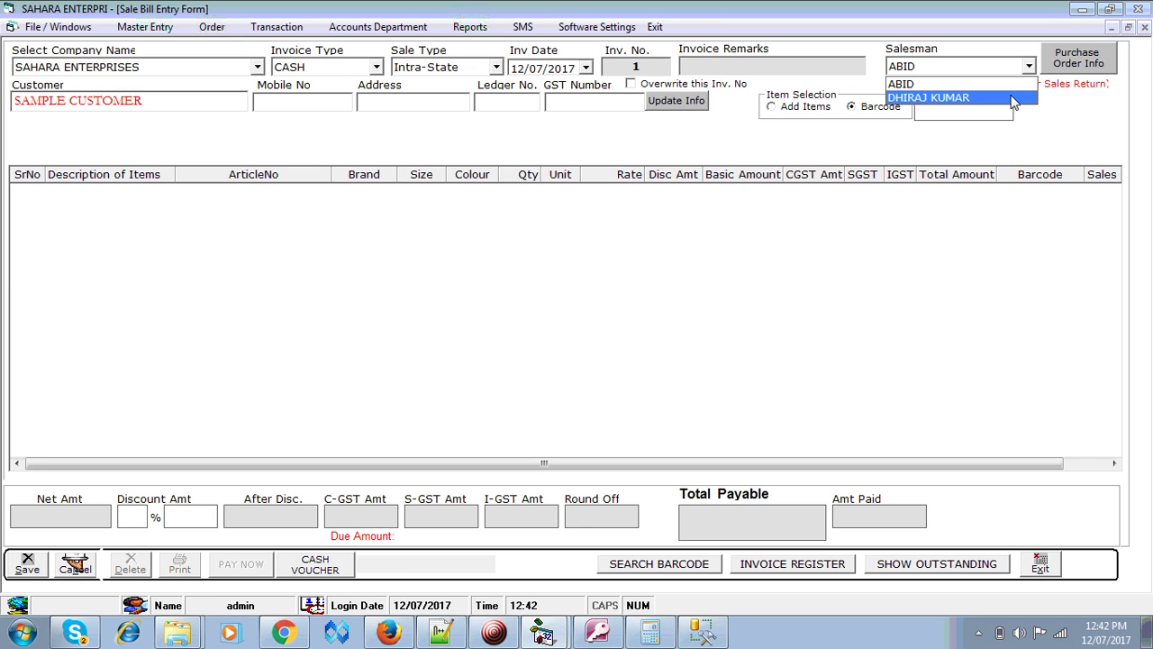
click(1013, 99)
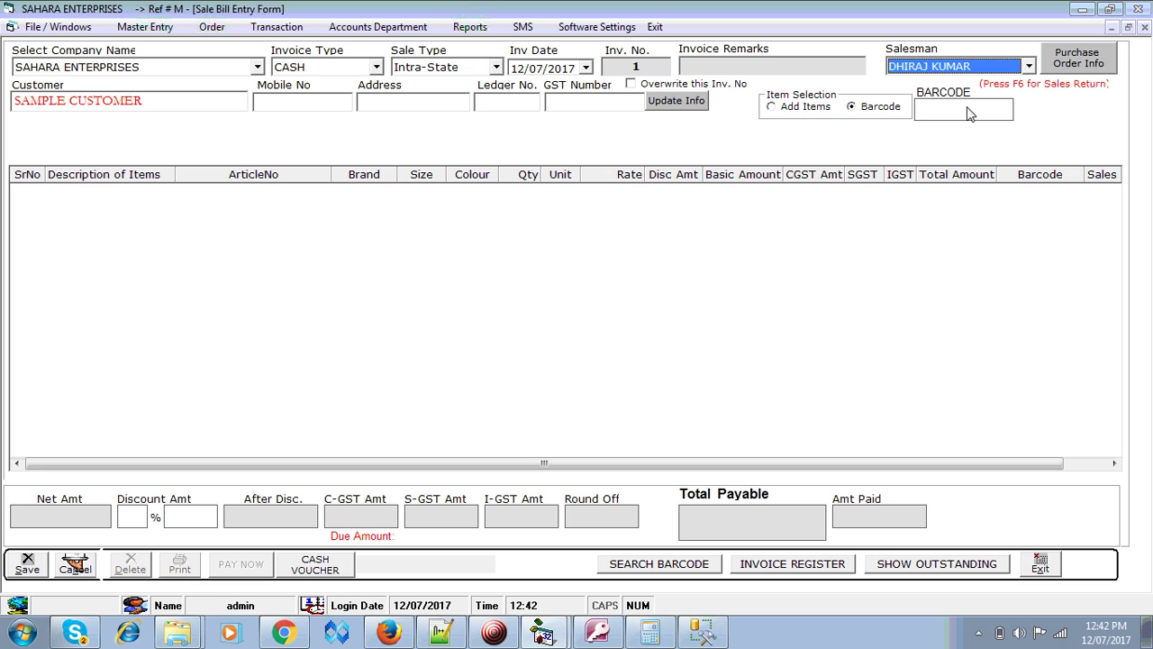
click(647, 571)
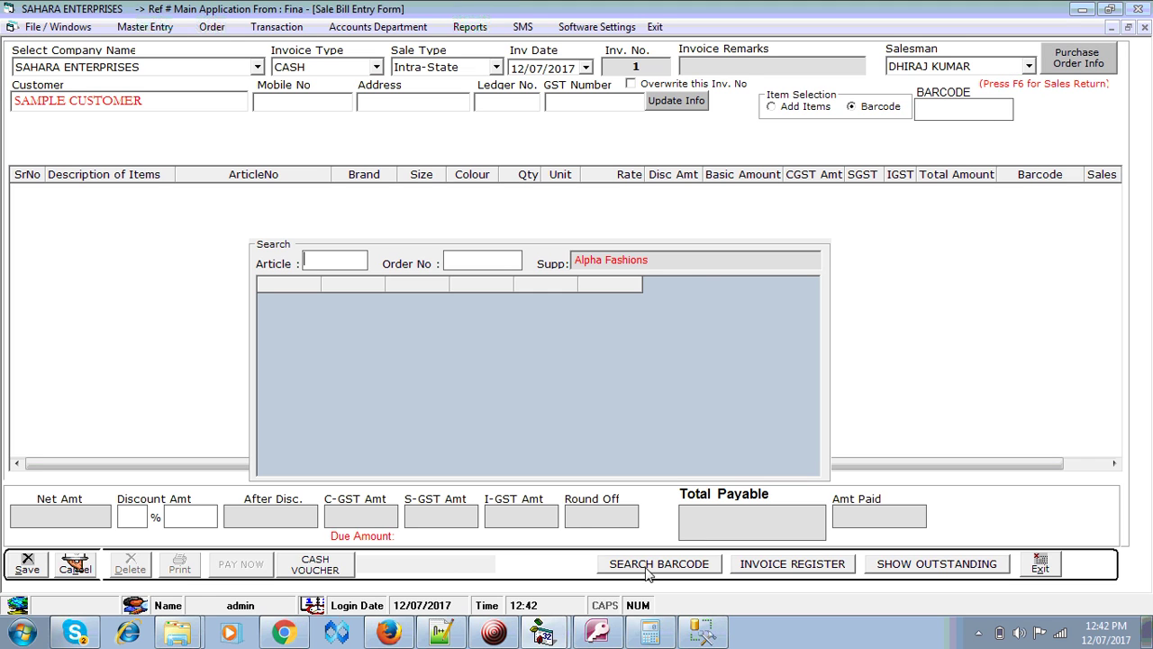
click(700, 262)
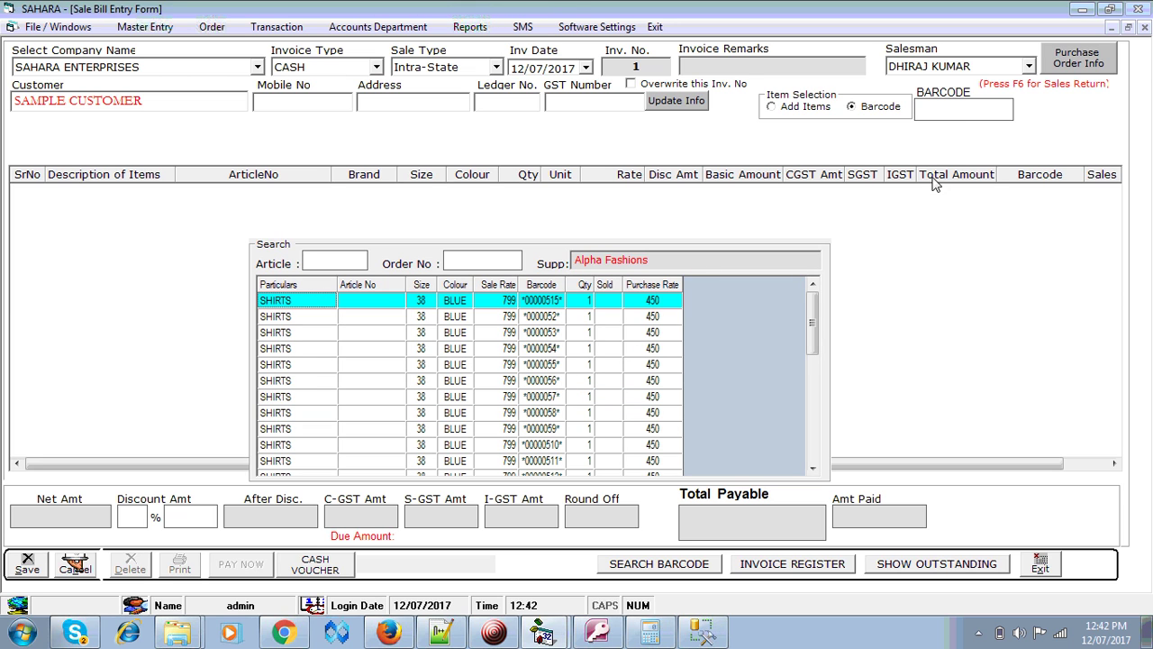
- Add the size-38 blue AF-001 shirt by barcode 0000056, making the total 799
click(957, 115)
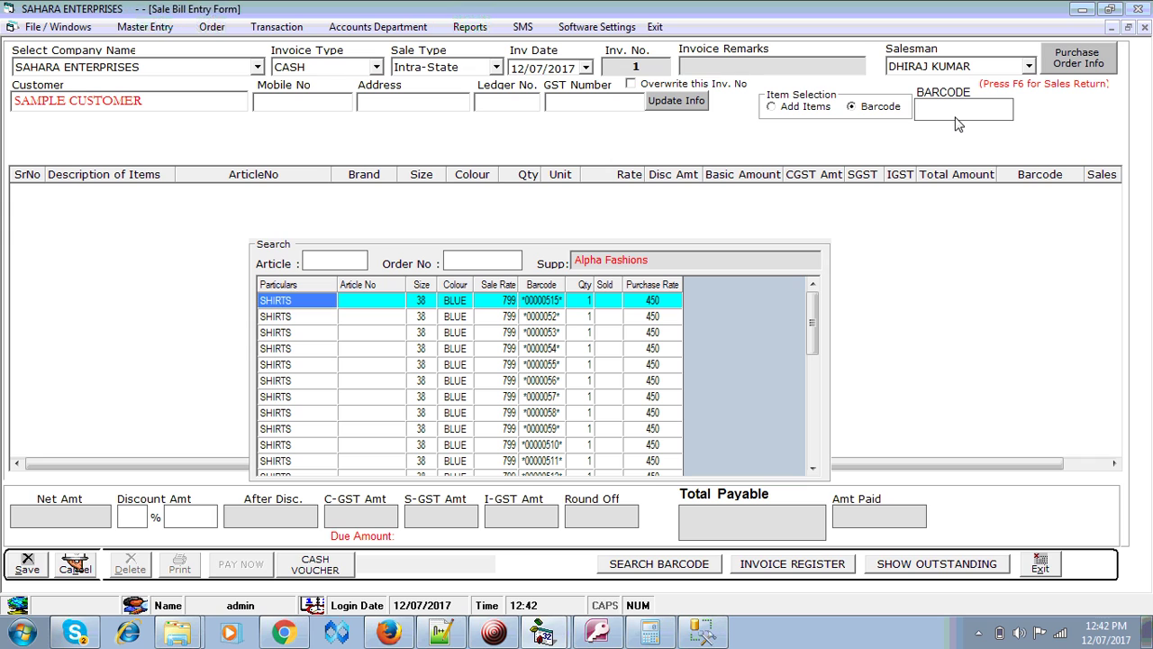
text(00000)
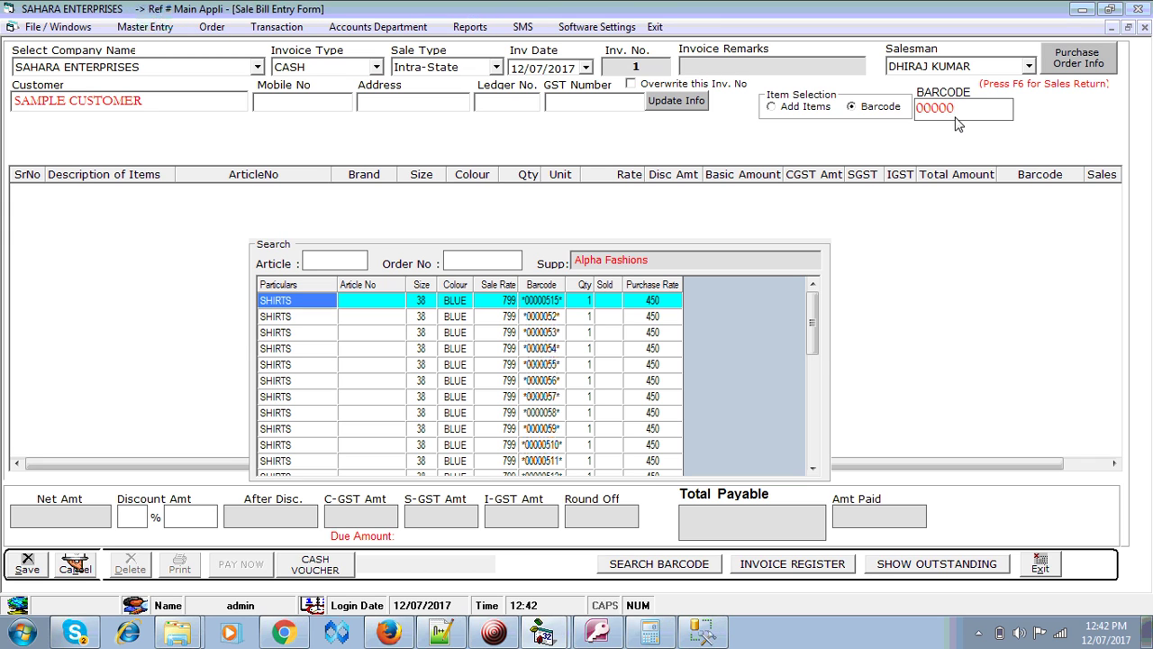
text(56)
key(Return)
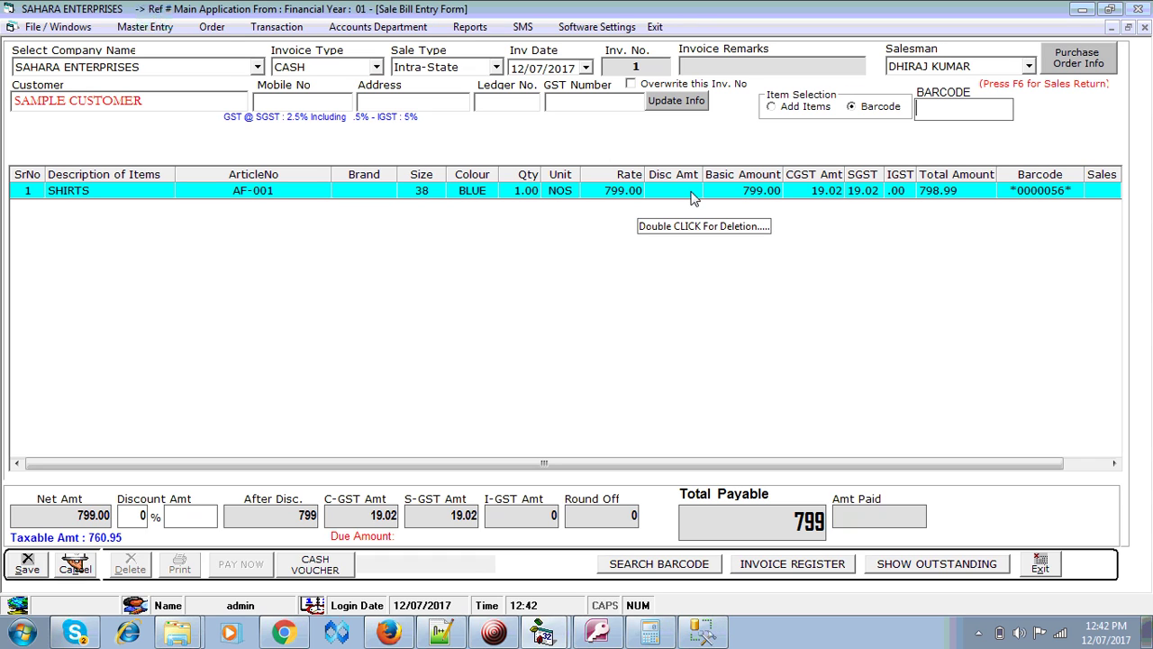
click(1087, 464)
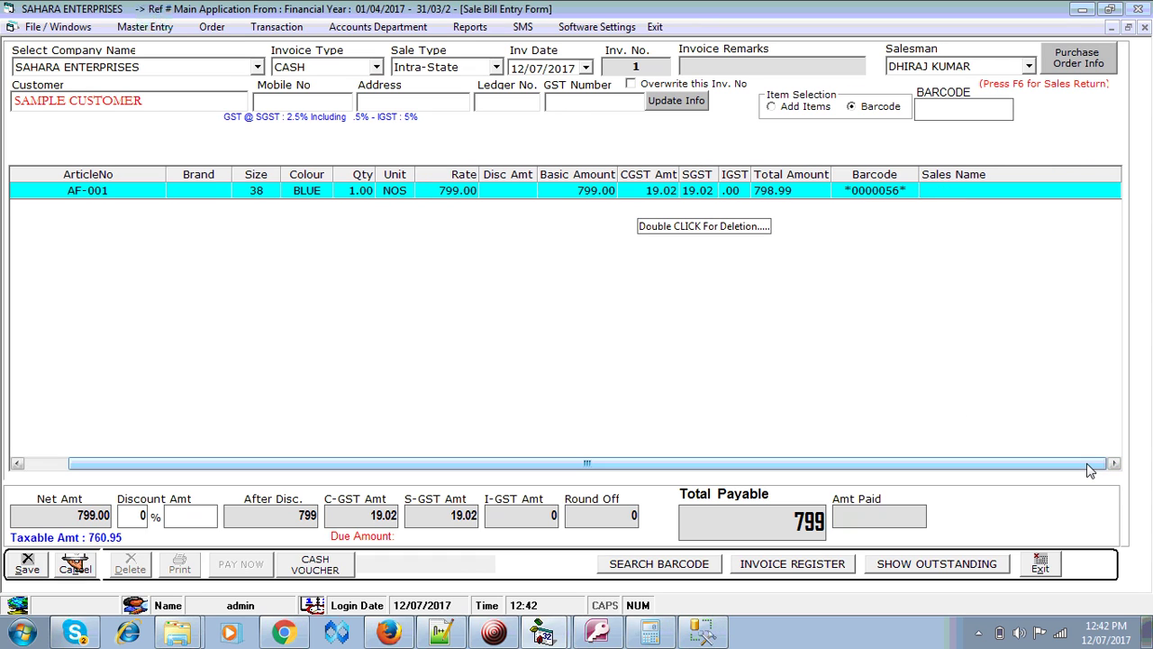
click(52, 466)
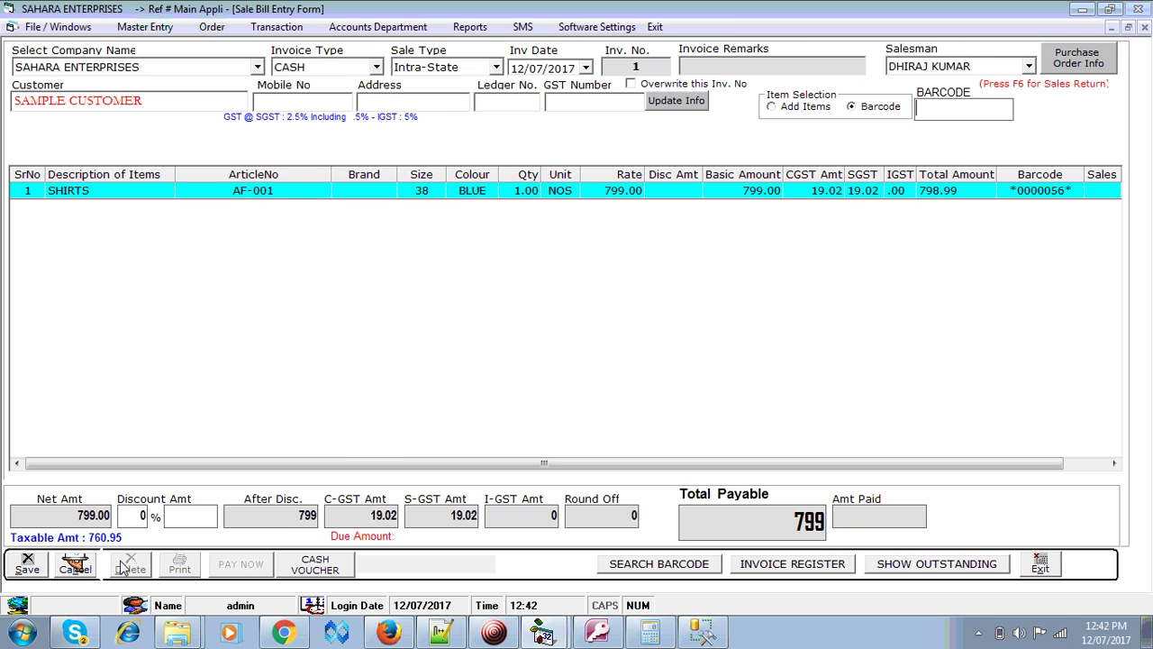
- Apply a 5% discount and save invoice 1 at 759 without printing
click(144, 517)
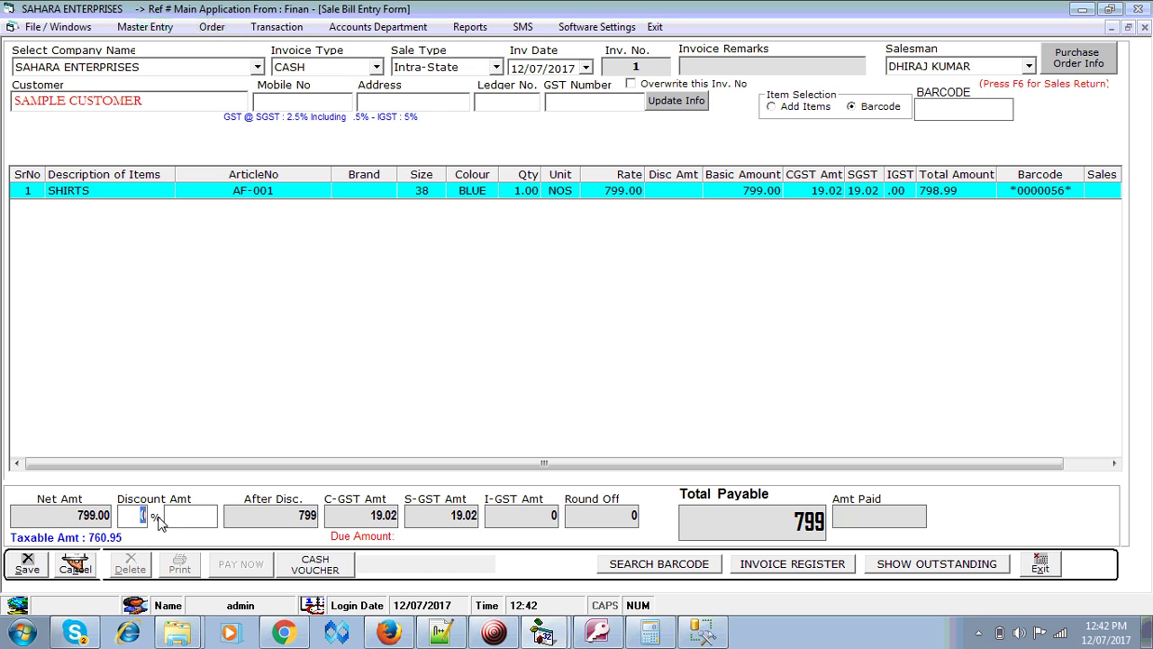
text(6)
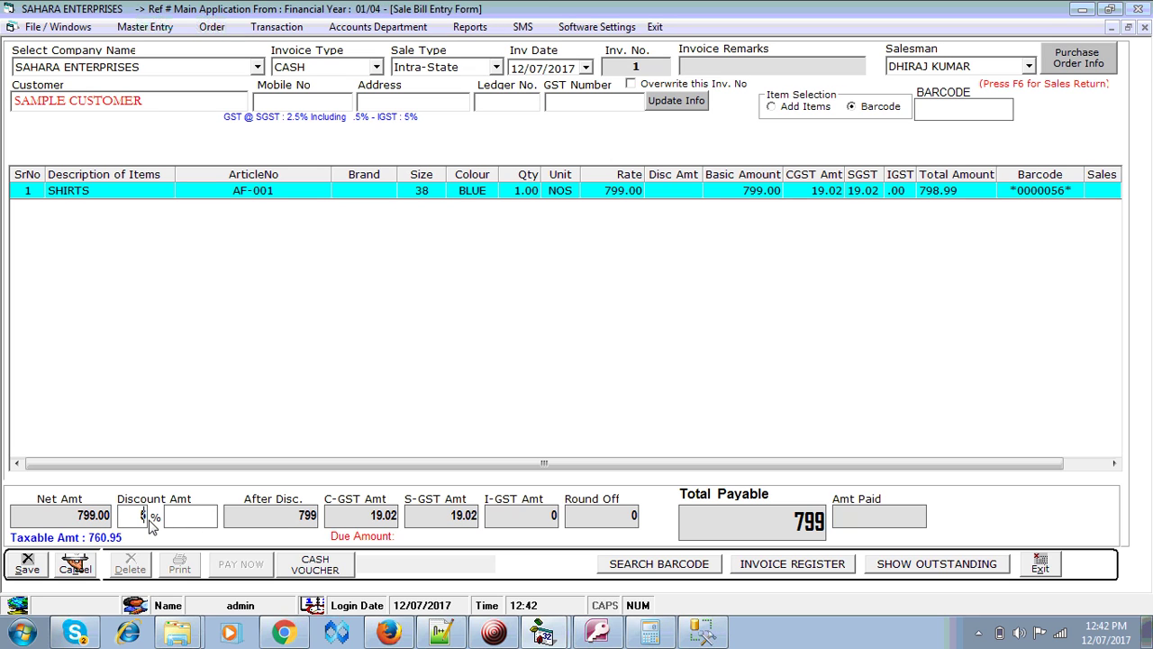
key(Return)
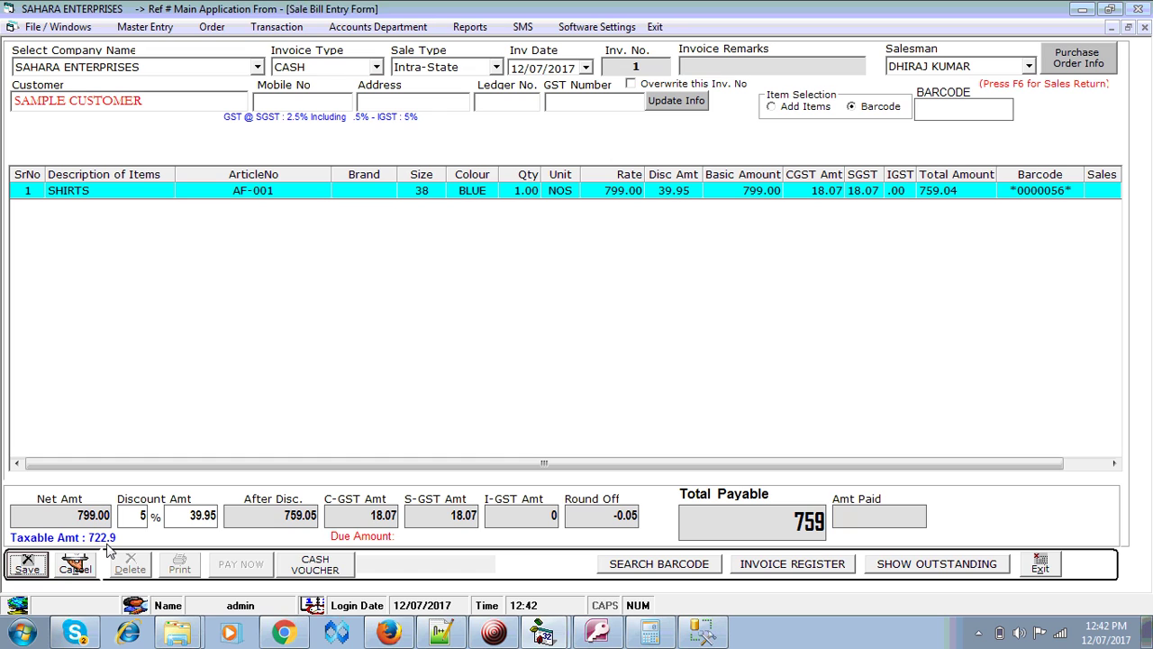
click(31, 574)
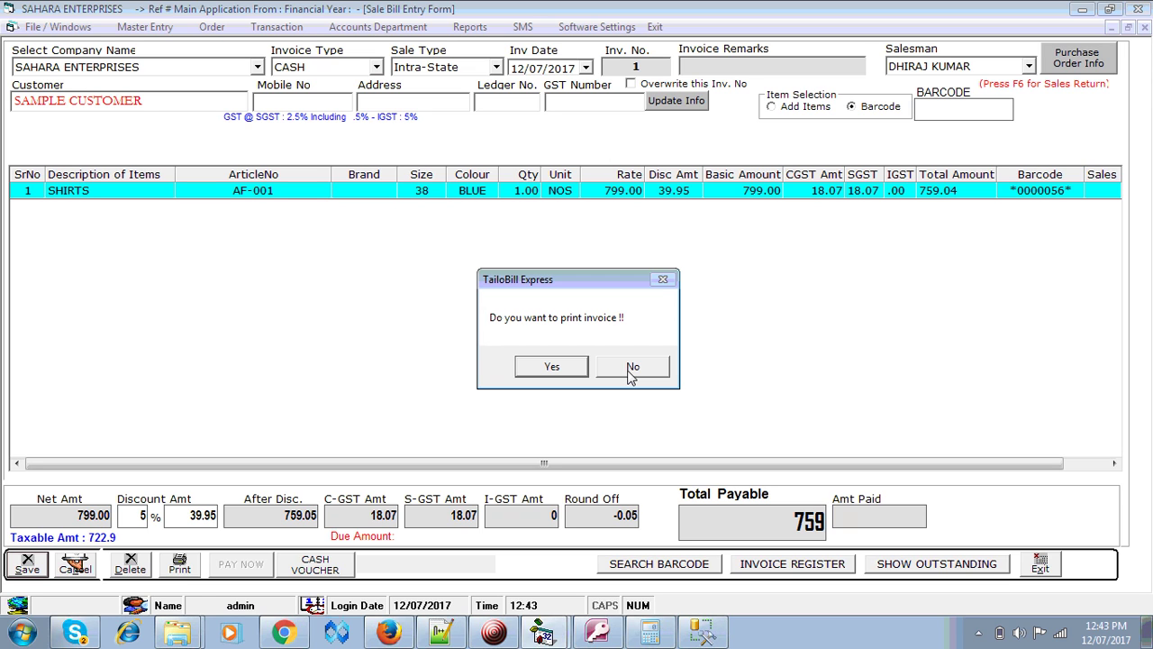
click(632, 368)
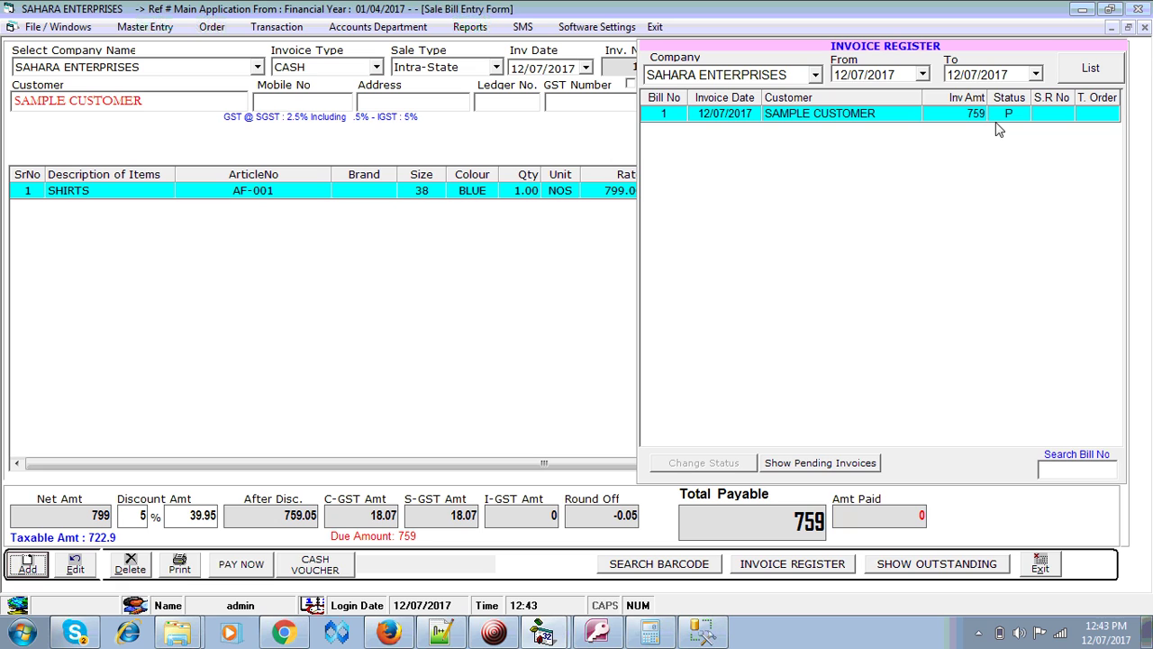
- Edit invoice 1 and add the second shirt with barcode 0000055
click(86, 565)
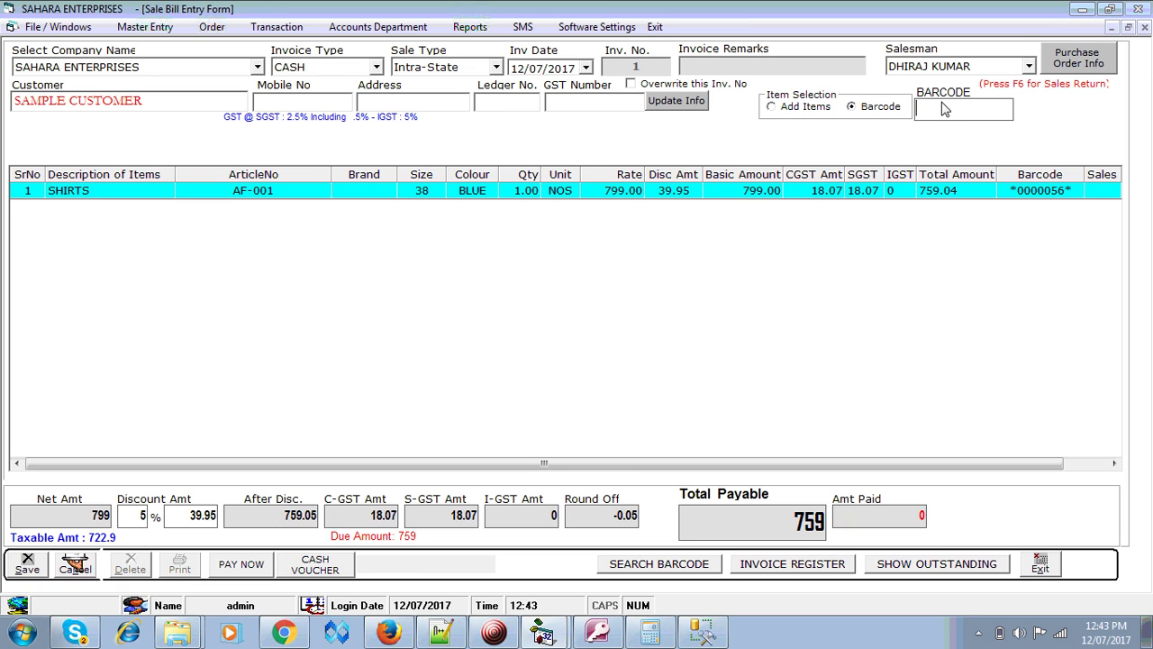
text(00000)
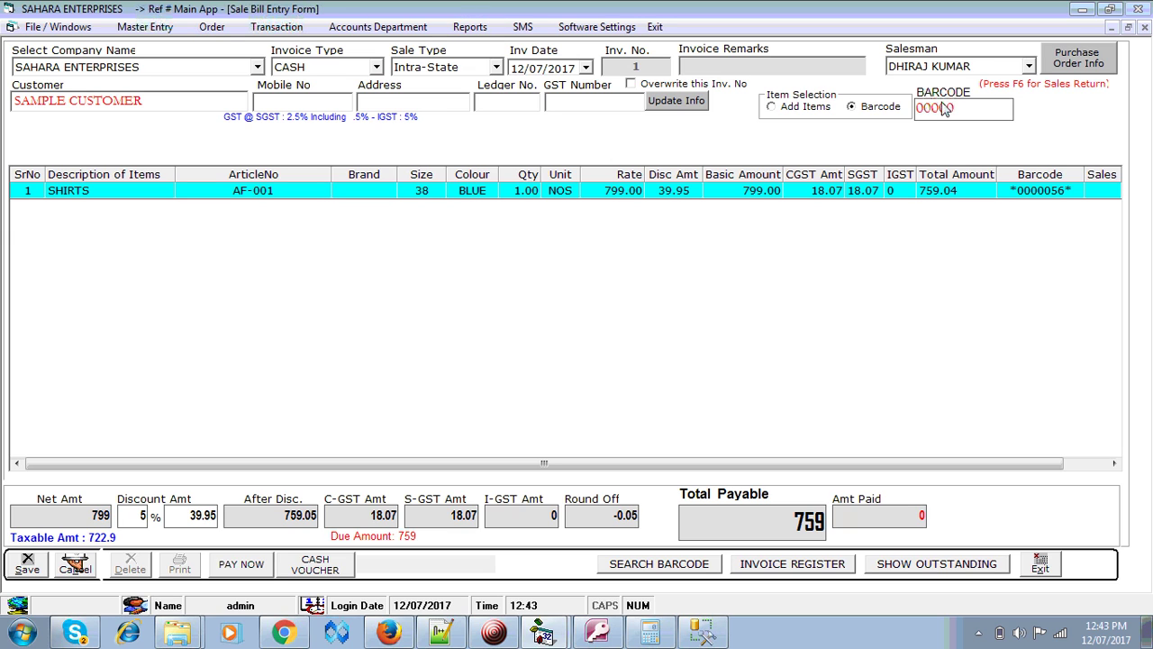
text(55)
key(Return)
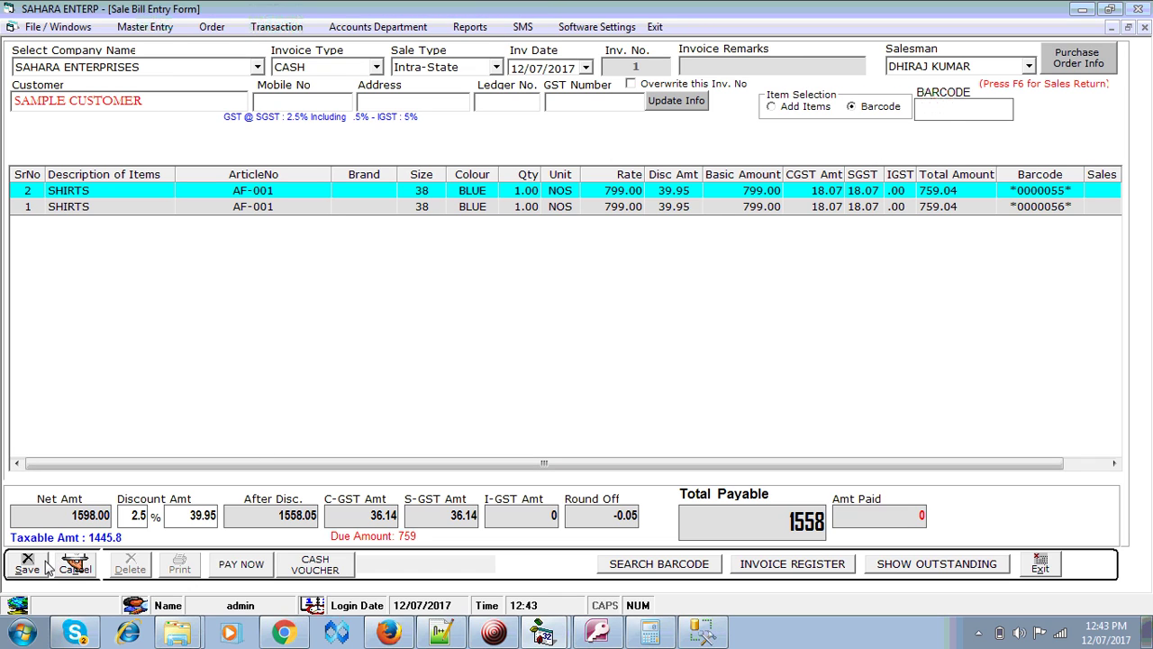
- Re-enter the 5% discount and save the invoice at 1518 without printing
click(138, 516)
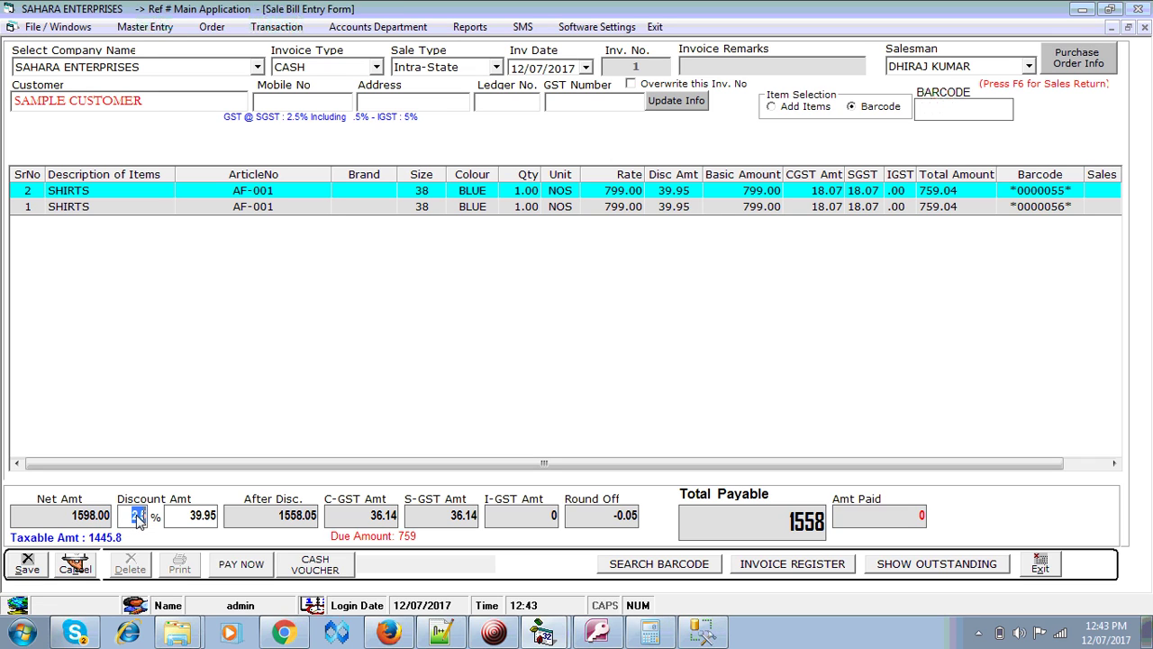
key(BackSpace)
text(5)
key(Tab)
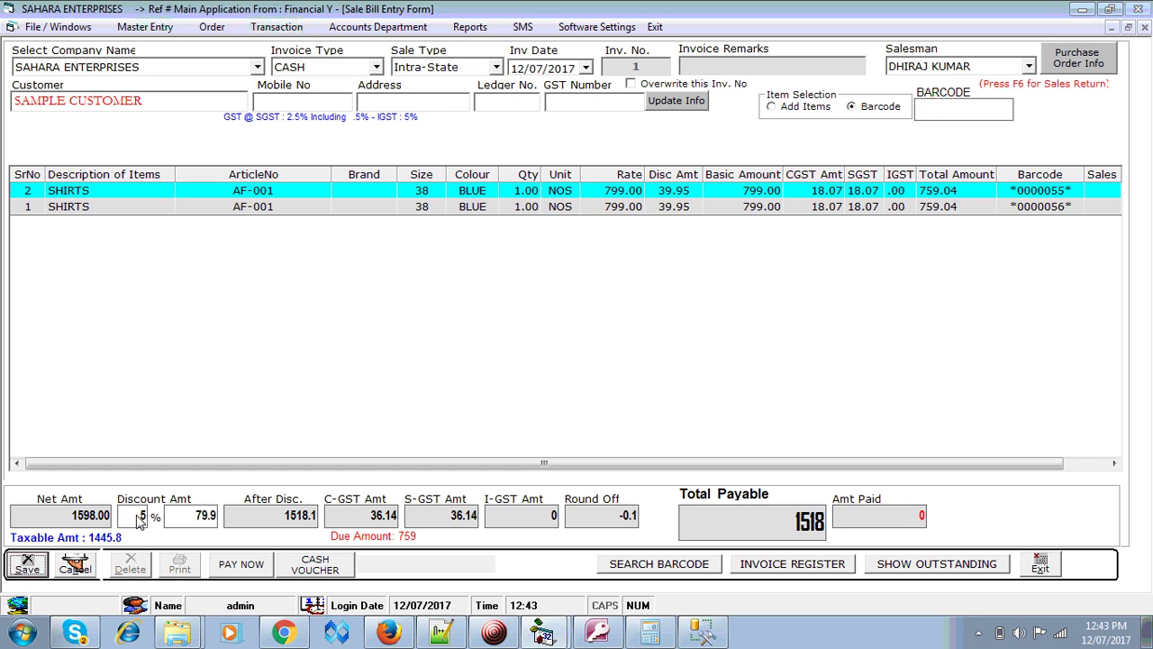
click(28, 567)
click(632, 368)
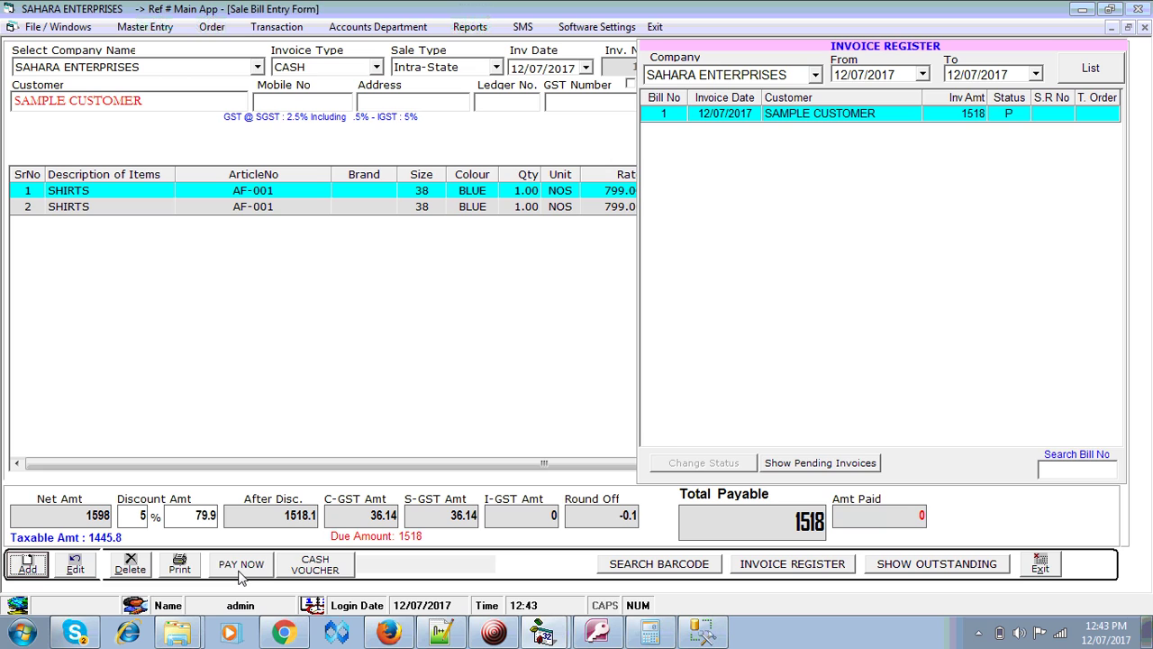
- Record a cash payment for the invoice with 1600 tendered
click(240, 574)
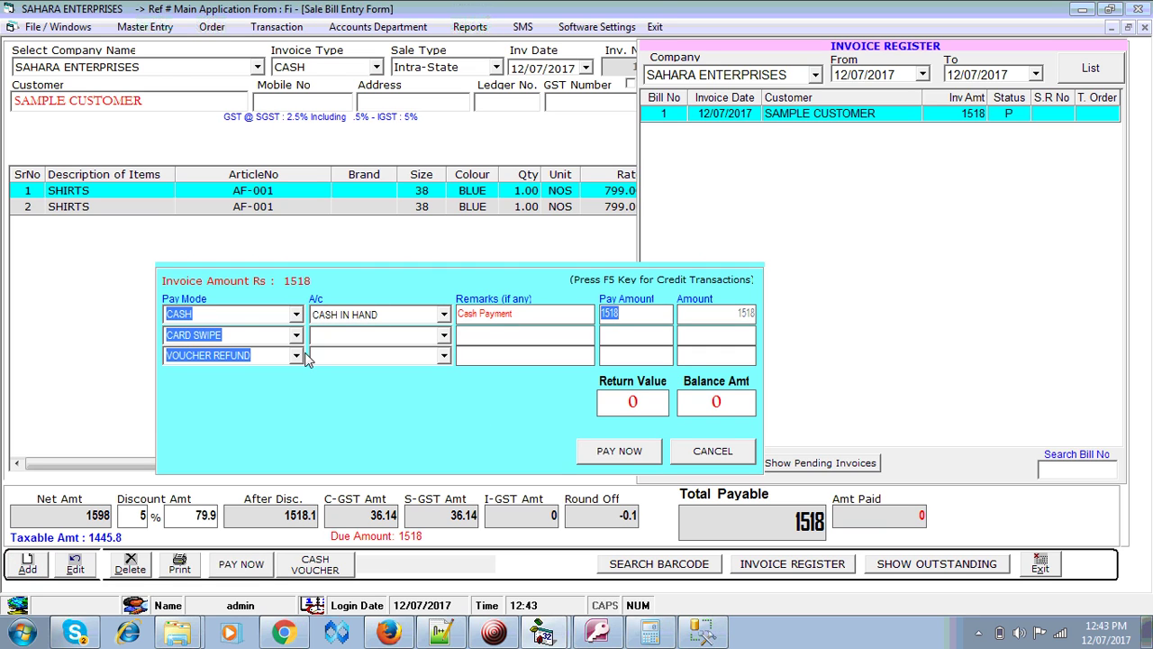
click(296, 317)
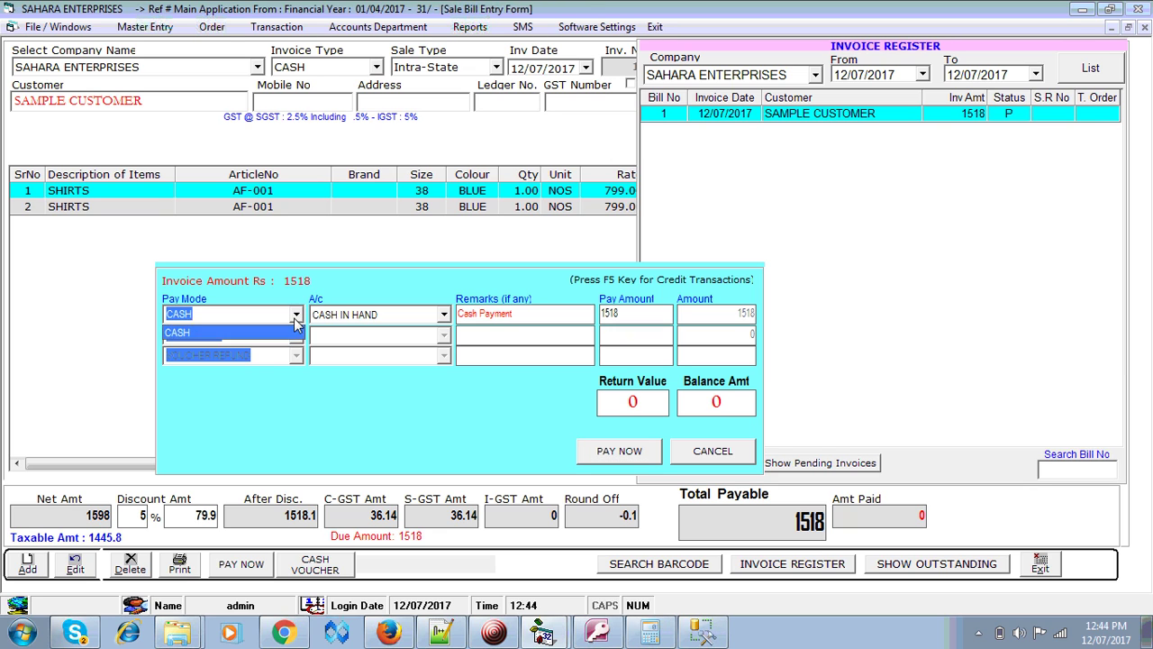
click(294, 319)
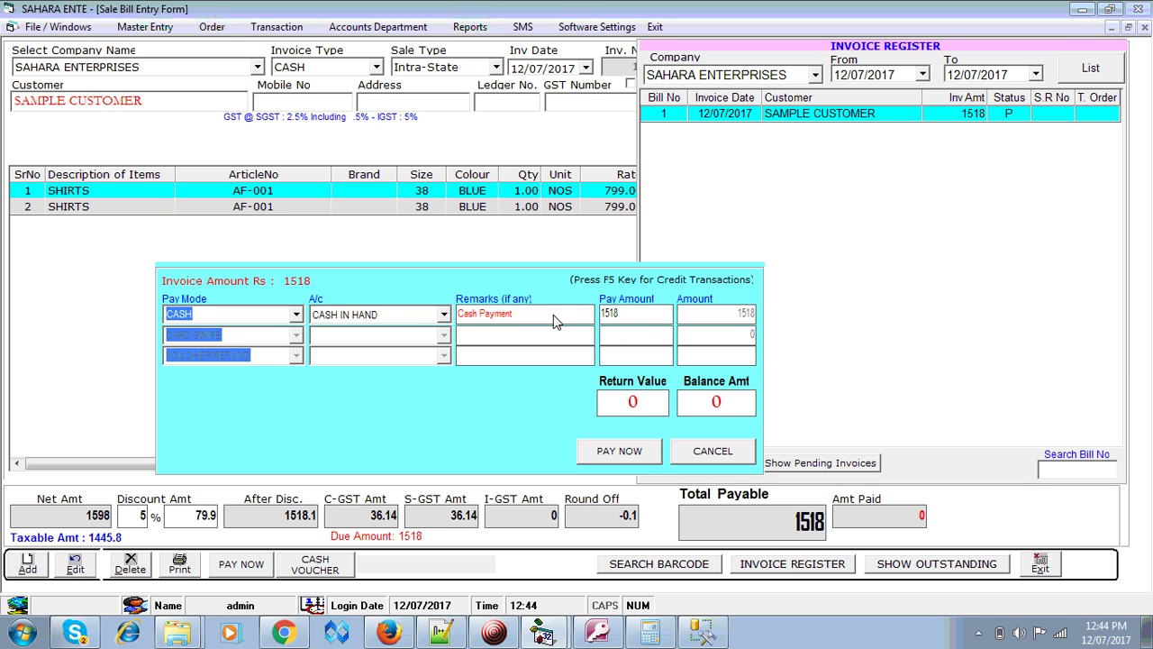
click(629, 317)
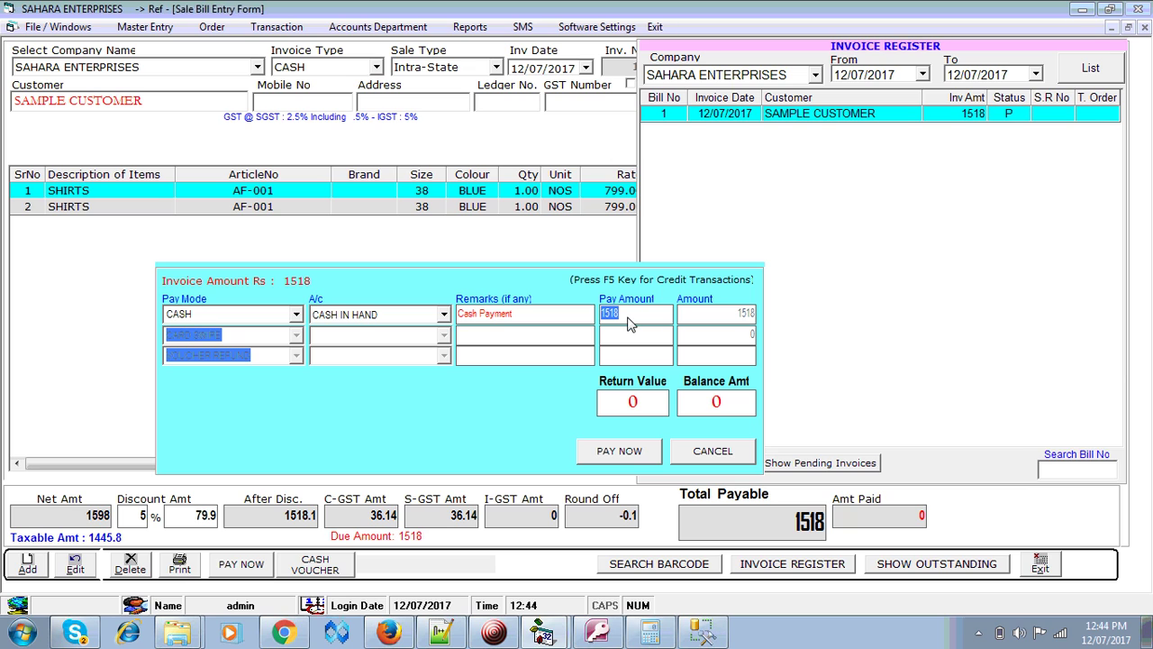
text(1)
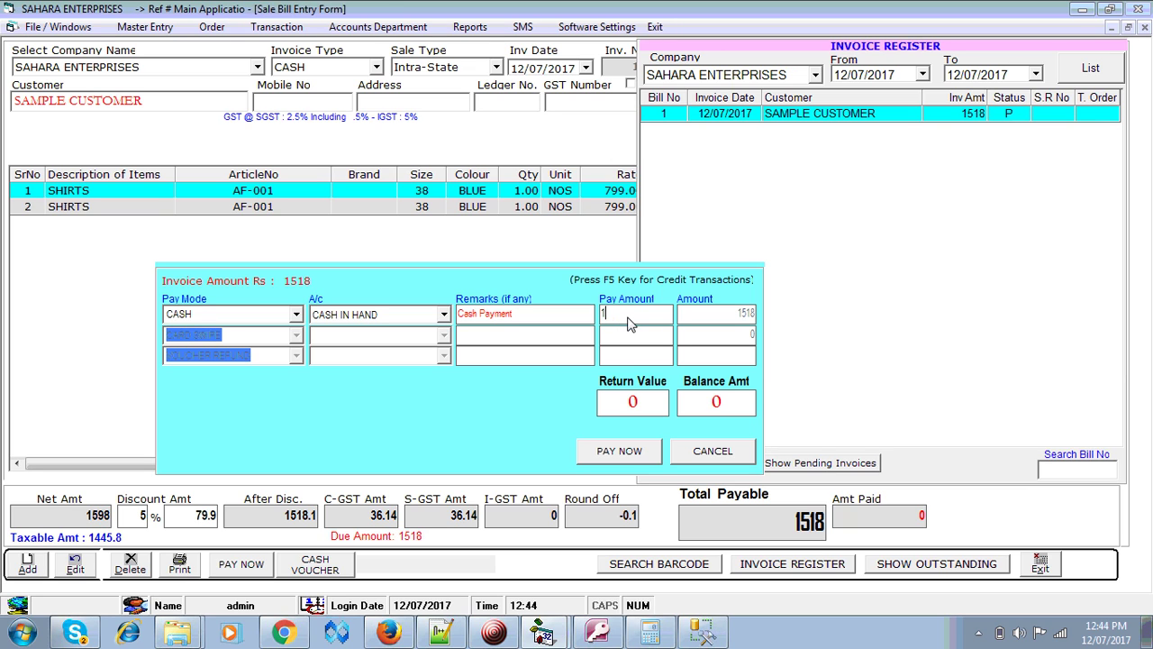
text(000)
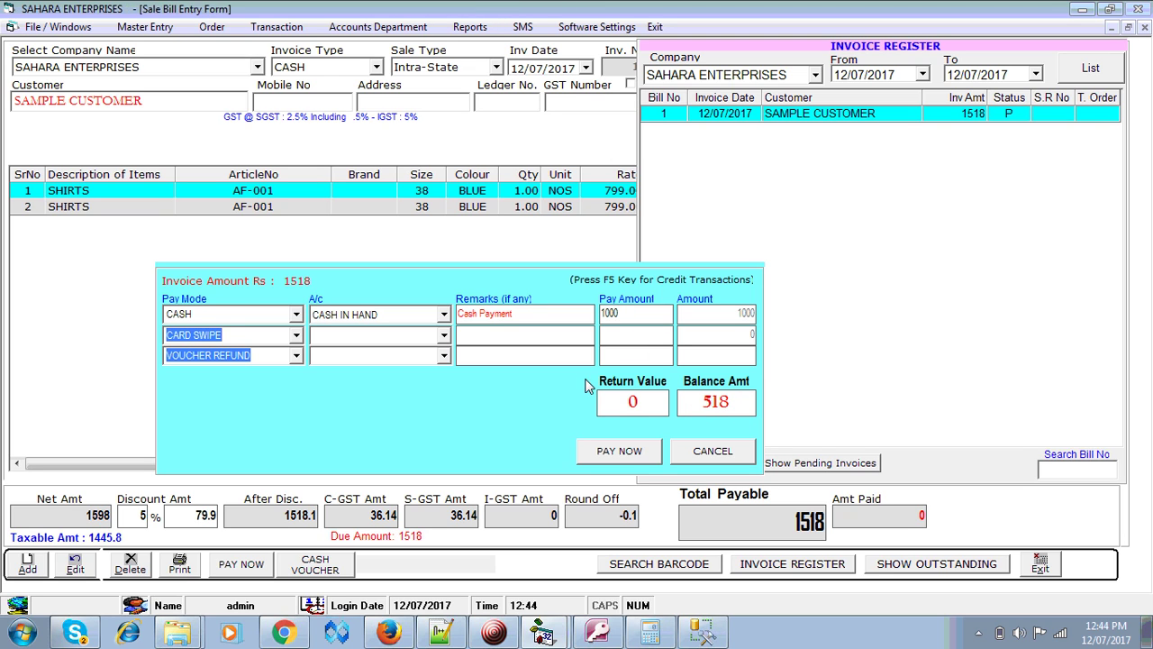
click(297, 335)
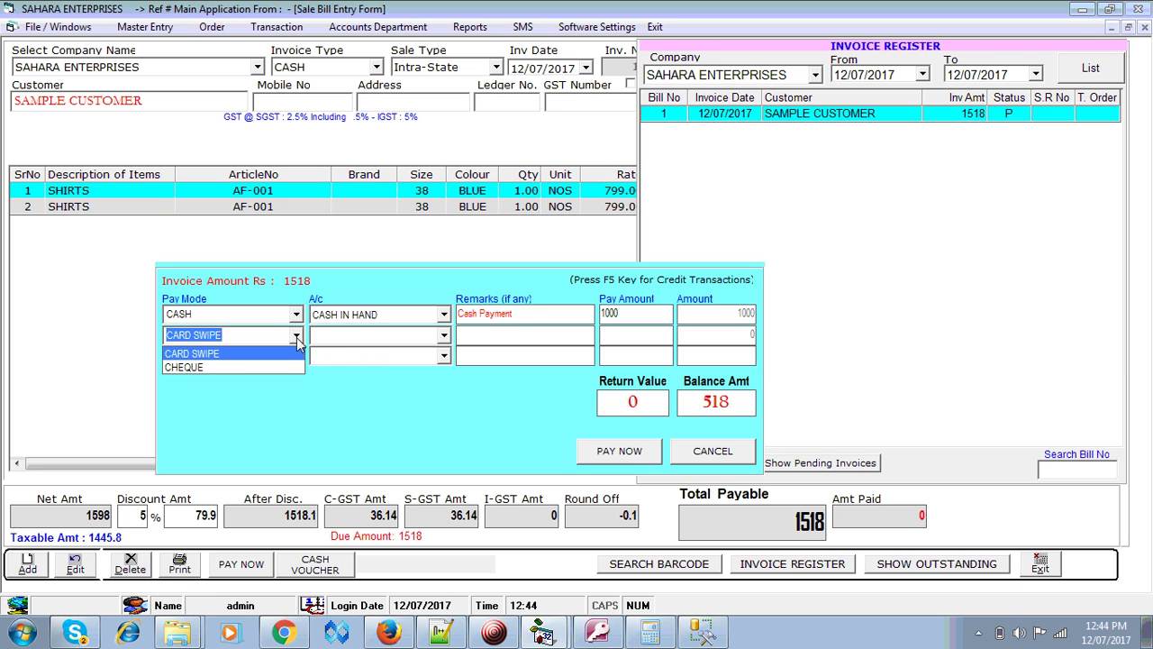
click(296, 336)
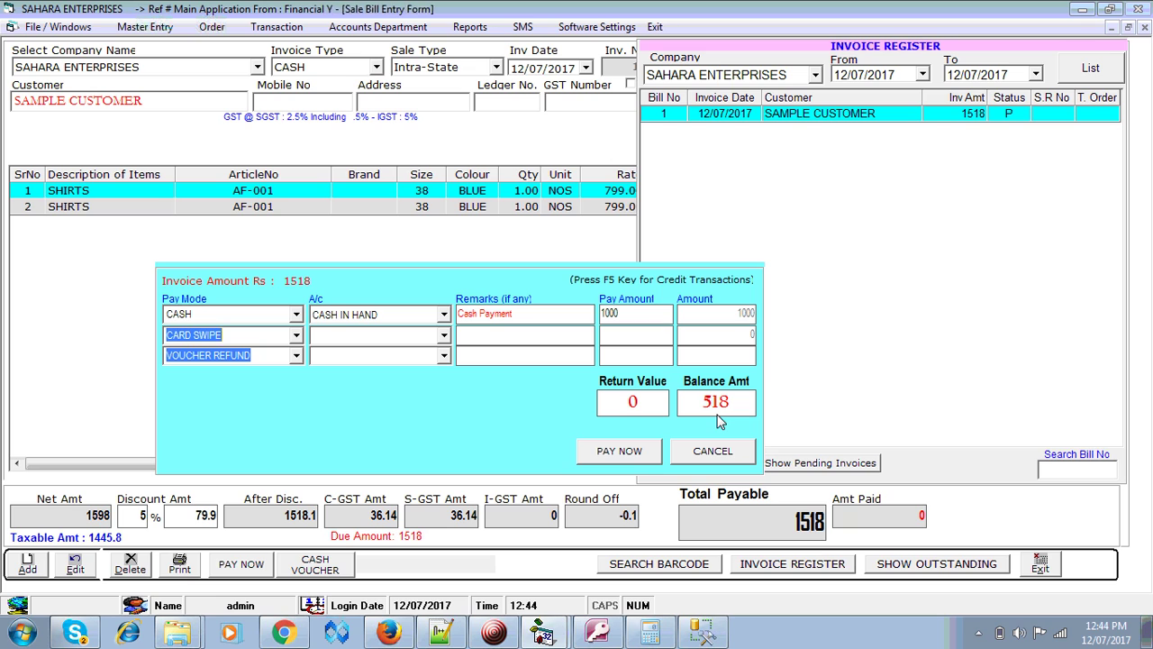
click(656, 323)
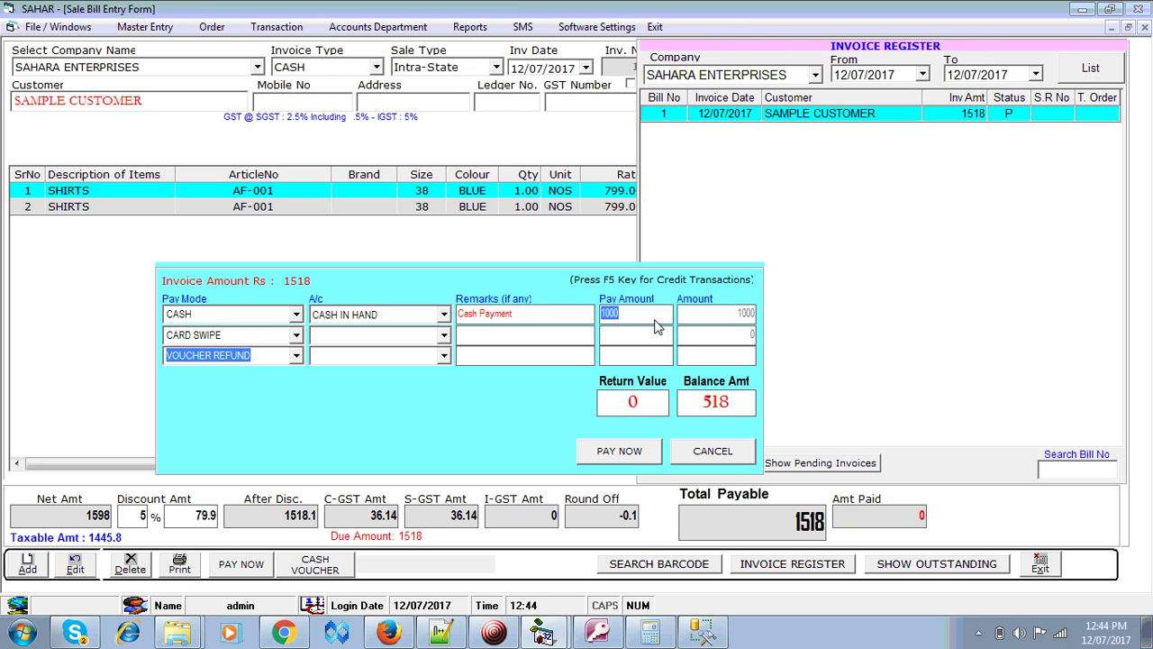
text(15)
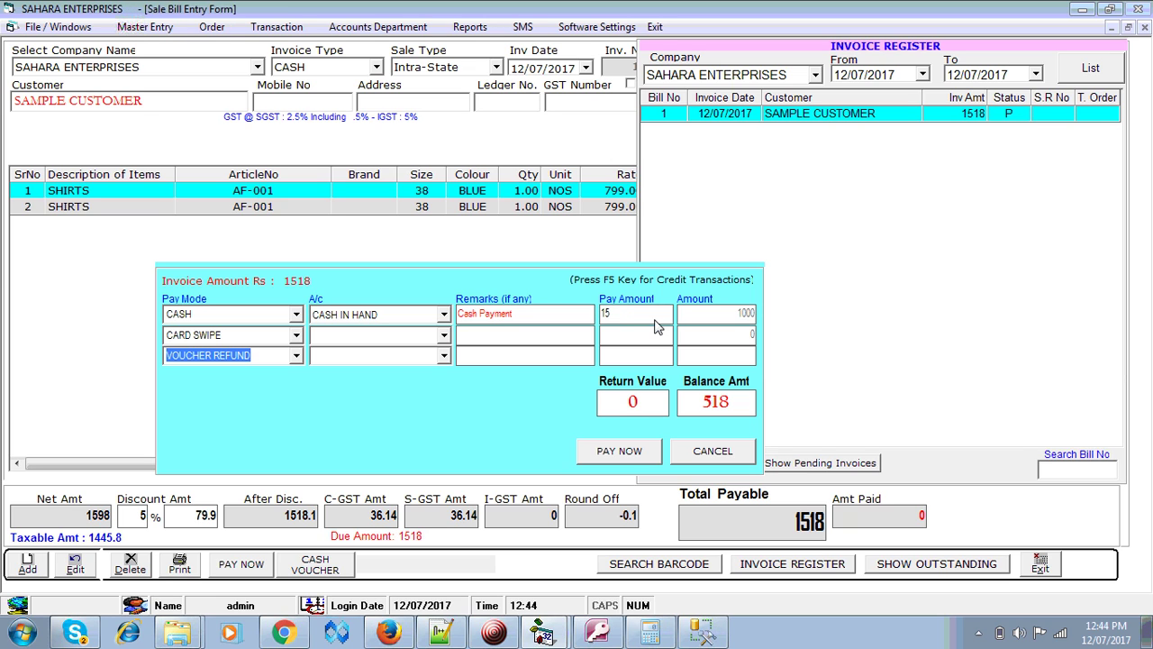
key(BackSpace)
text(600)
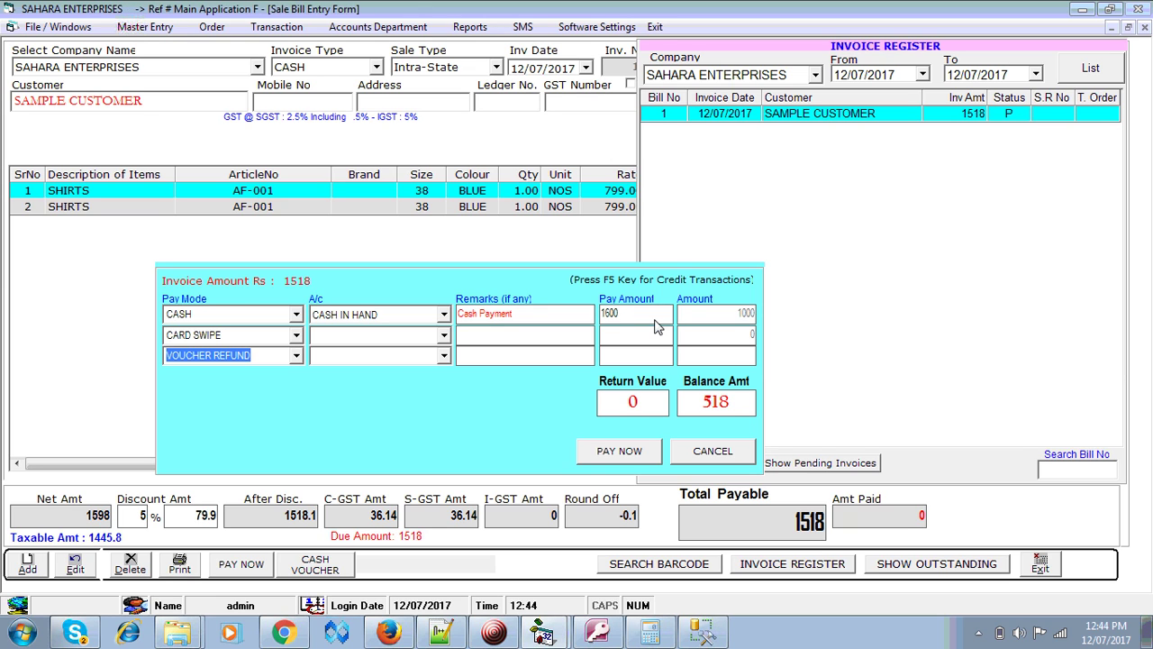
key(Return)
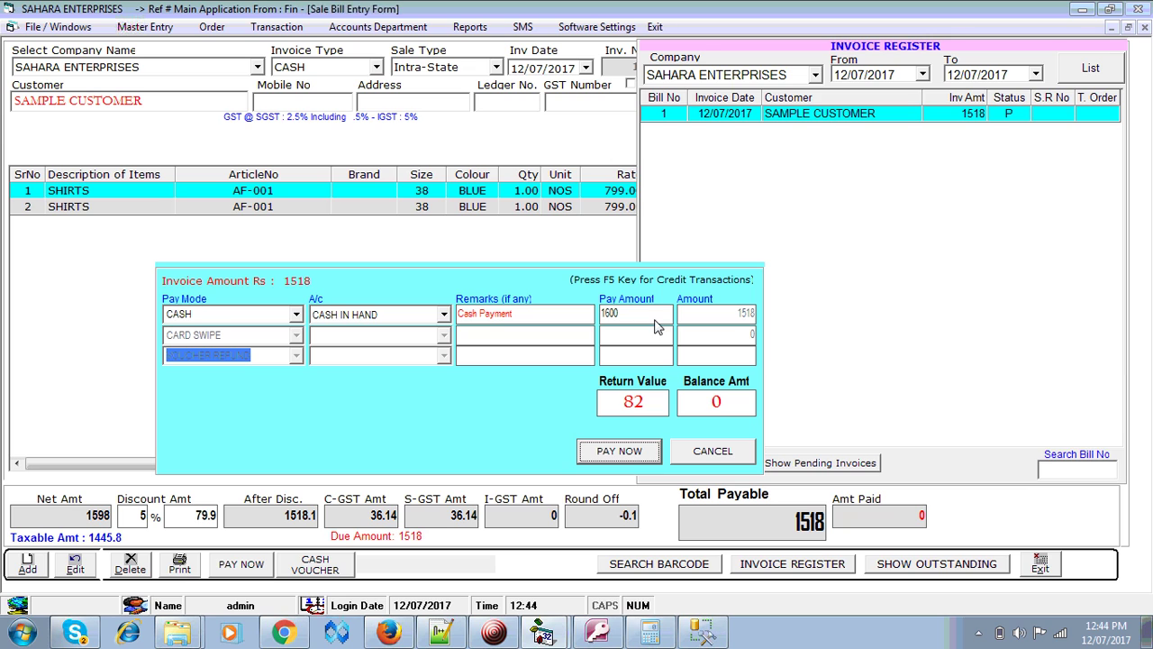
- Submit the payment with 82 returned, generating voucher 1, and decline printing
click(631, 406)
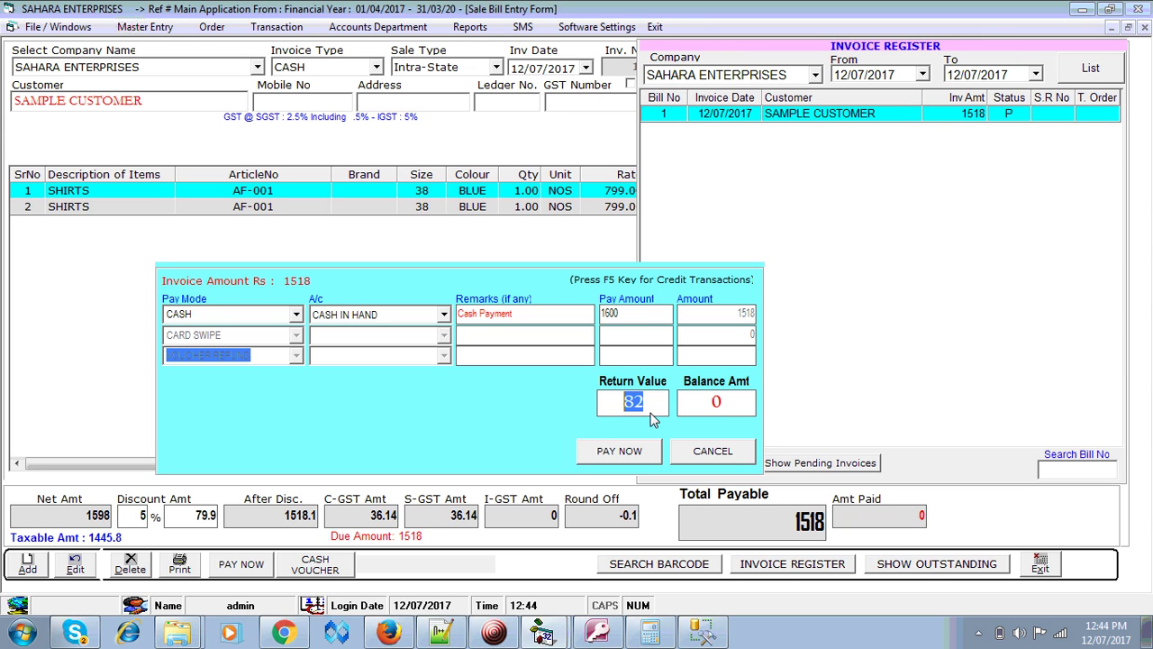
click(632, 403)
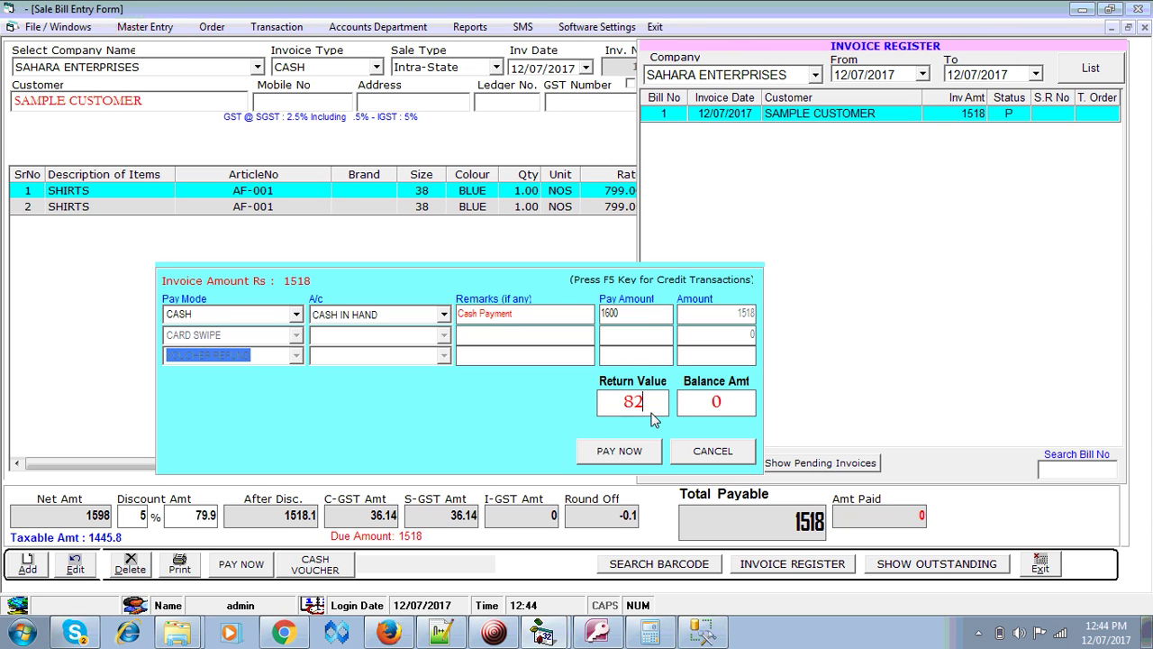
click(628, 455)
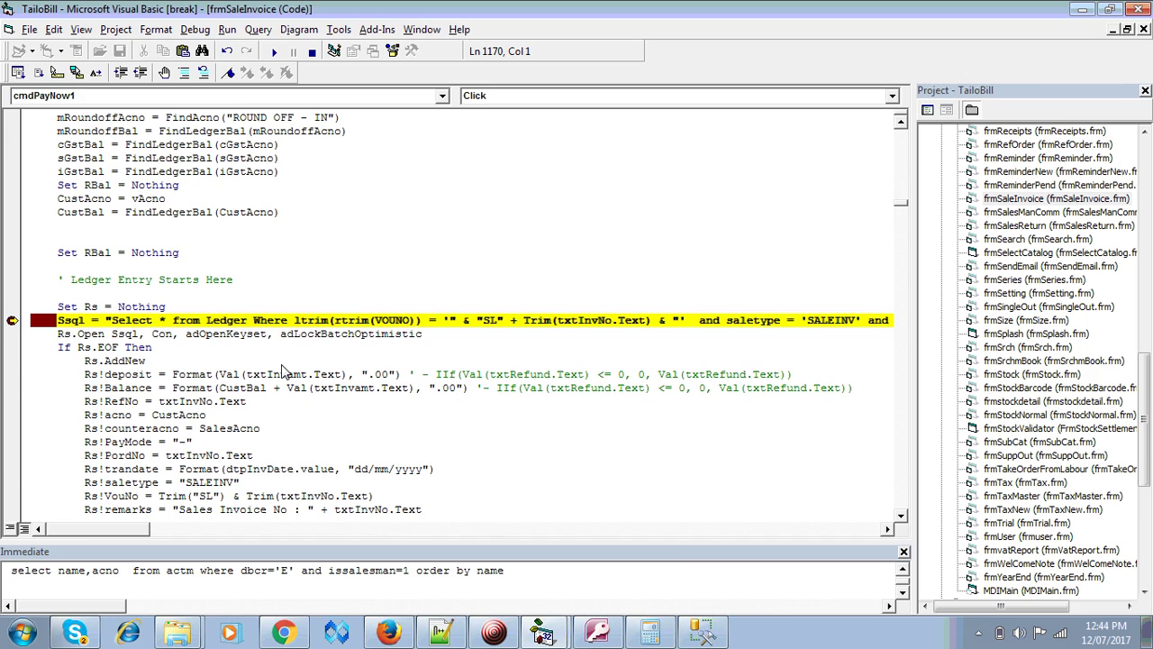
key(F5)
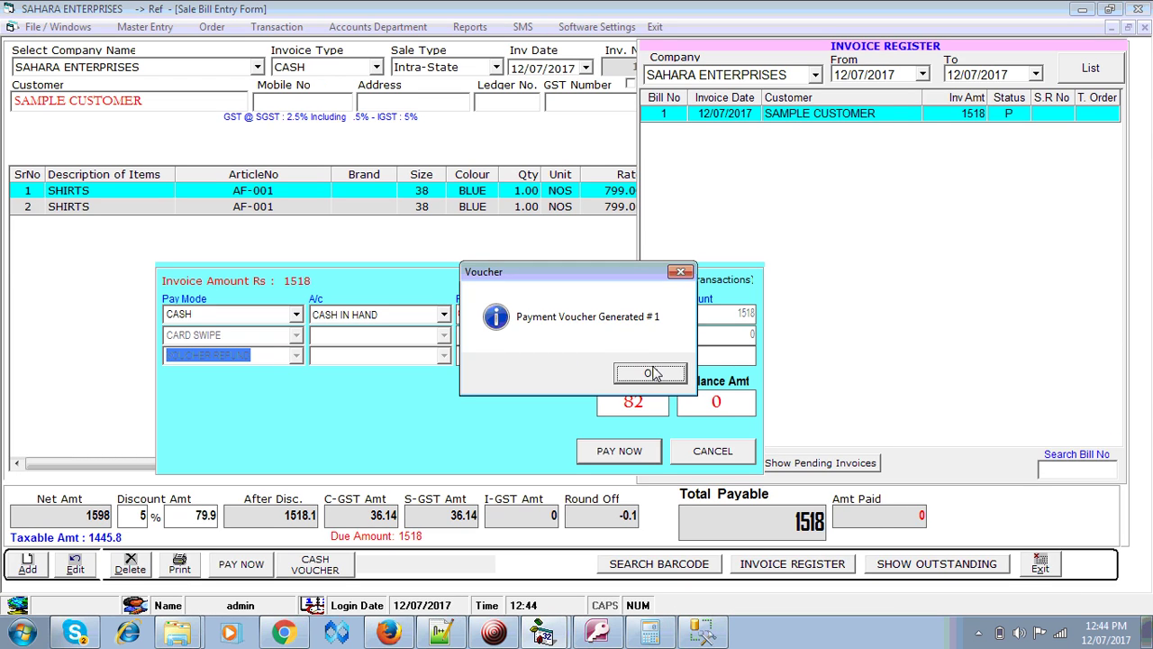
click(651, 373)
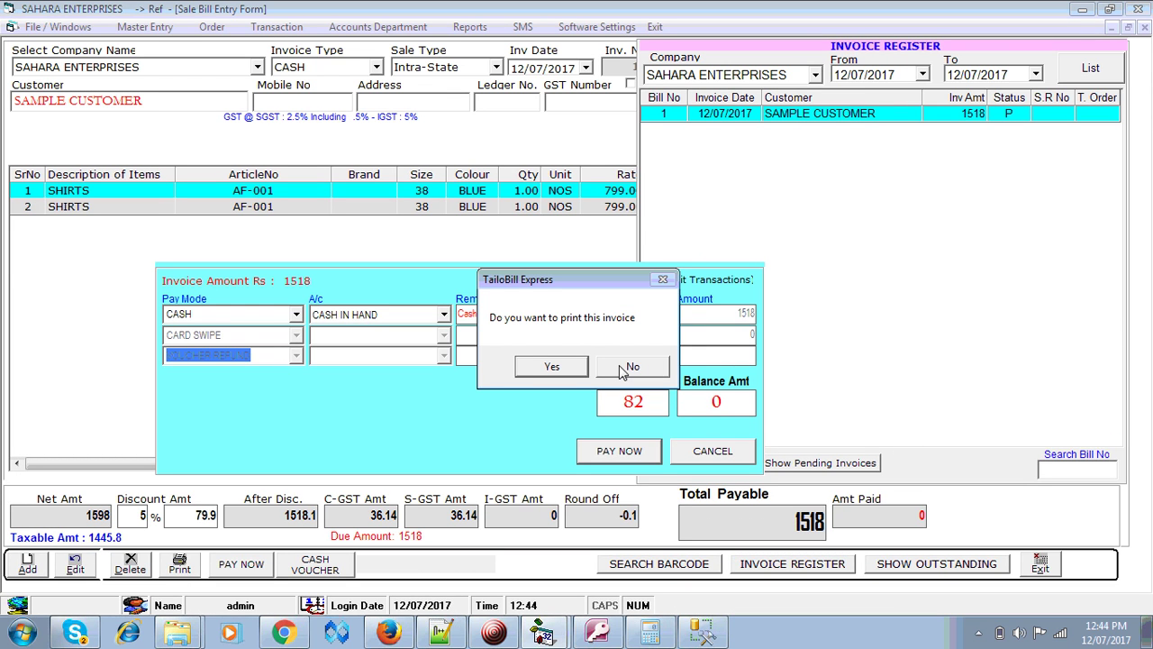
click(631, 366)
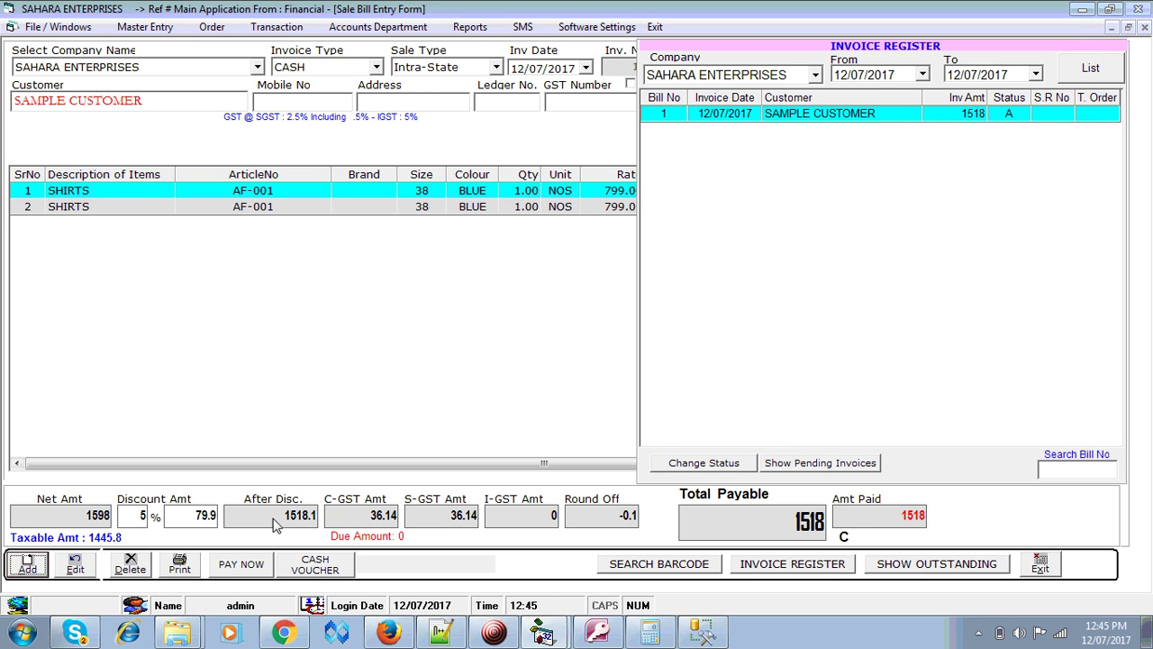
click(170, 573)
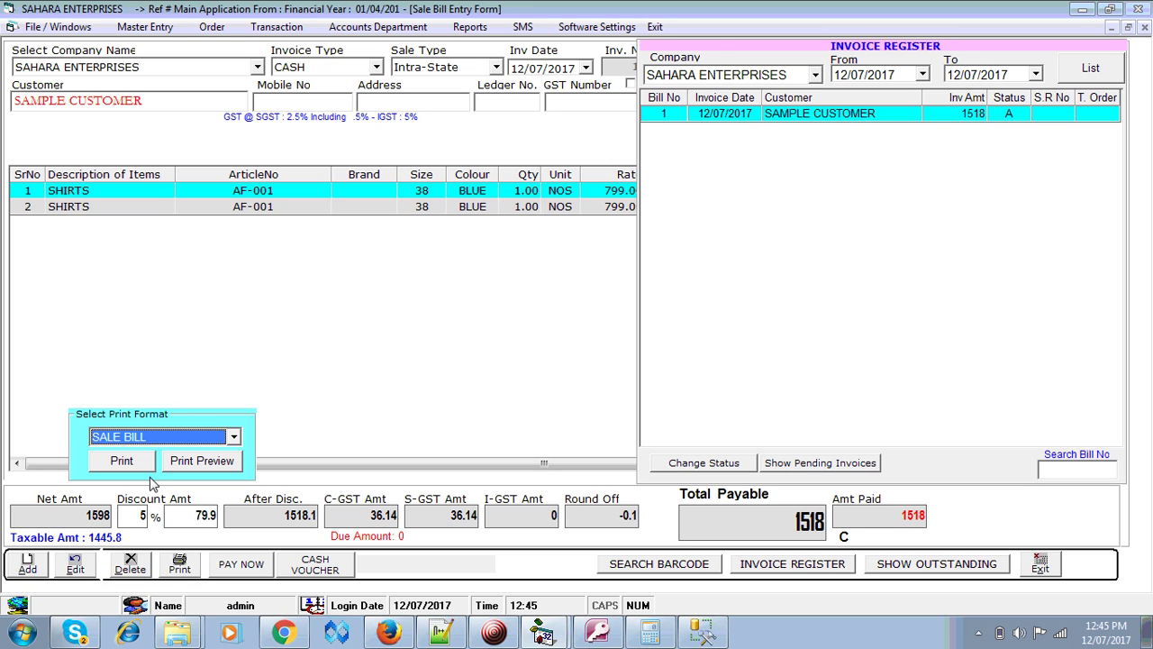
click(203, 443)
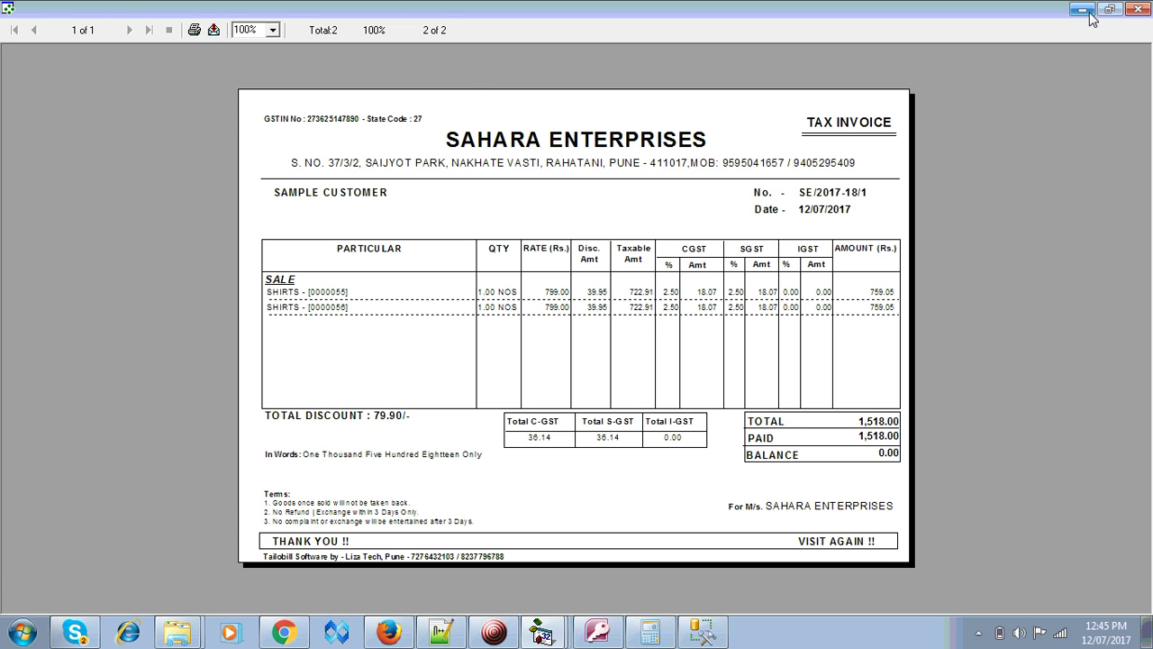
click(1089, 14)
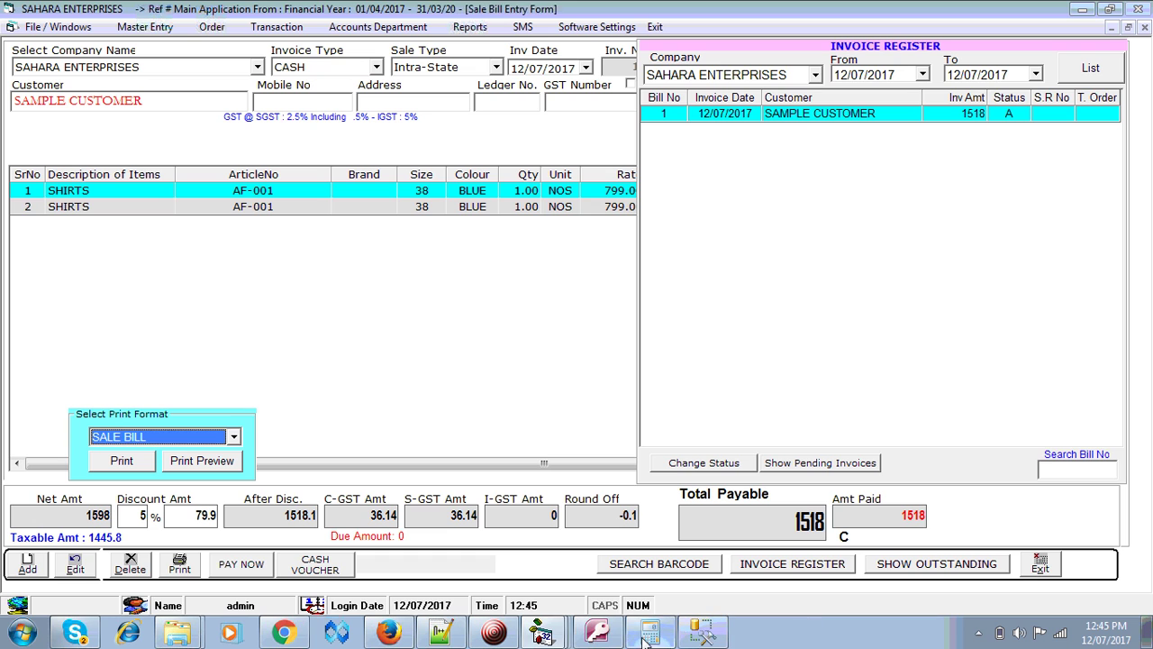
click(543, 631)
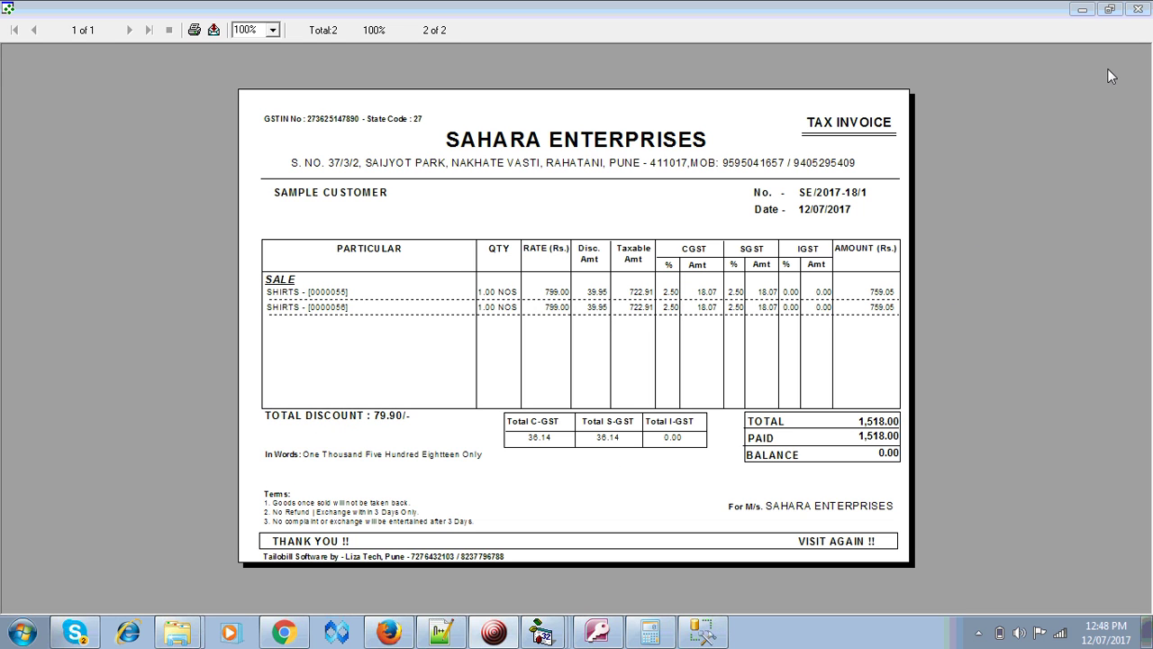
click(1139, 10)
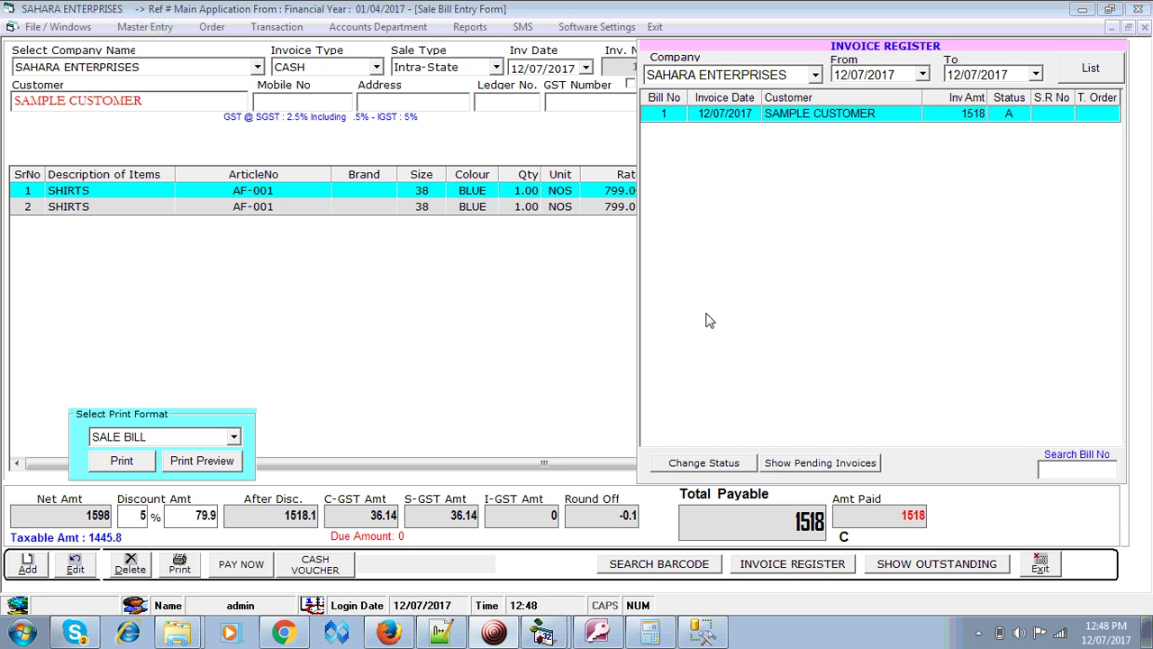
- Hide the print formats and attempt to edit the paid invoice, acknowledging it cannot be edited
click(179, 566)
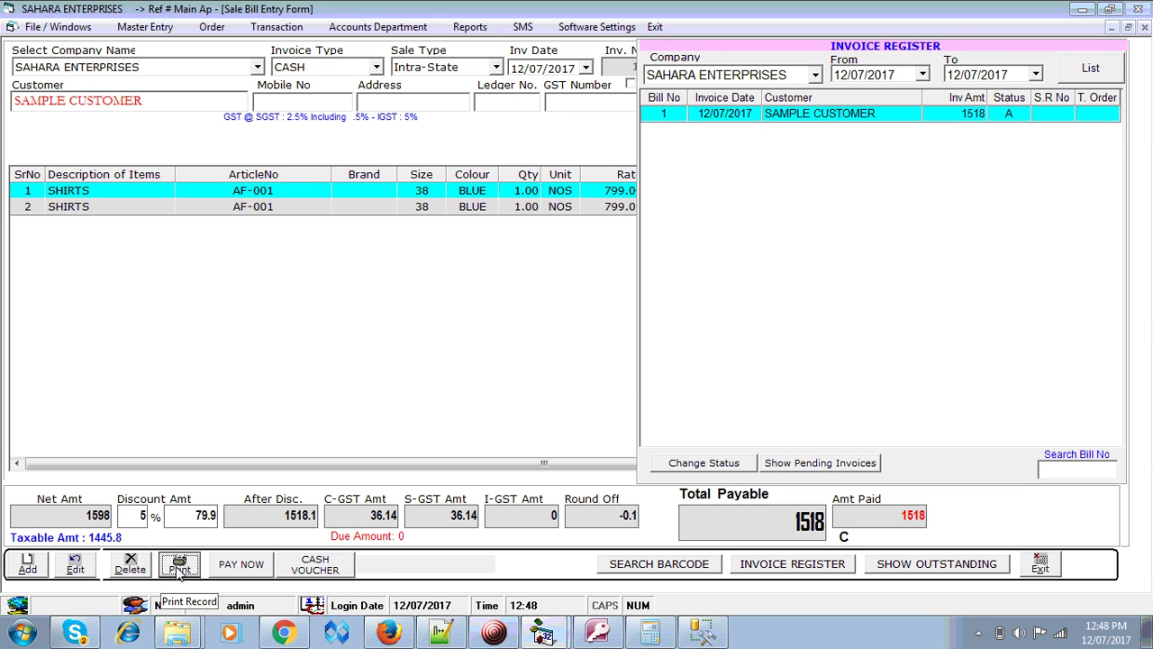
click(59, 573)
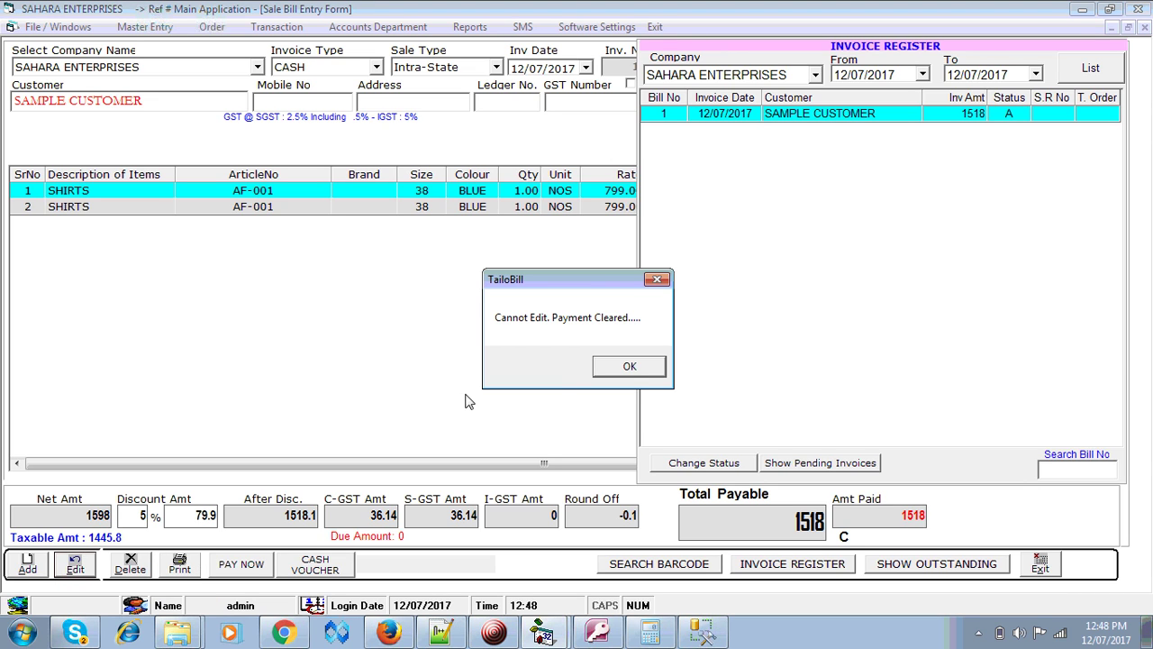
click(629, 367)
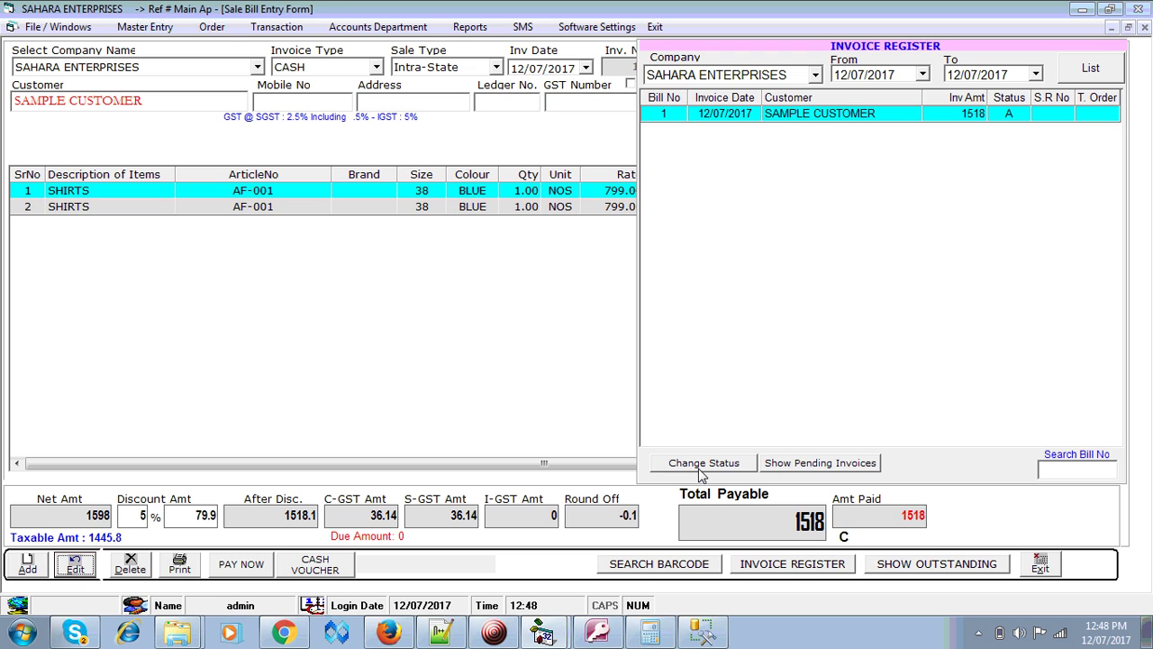
- Change invoice 1's status from A to P with the password, leaving 1518 due
click(702, 463)
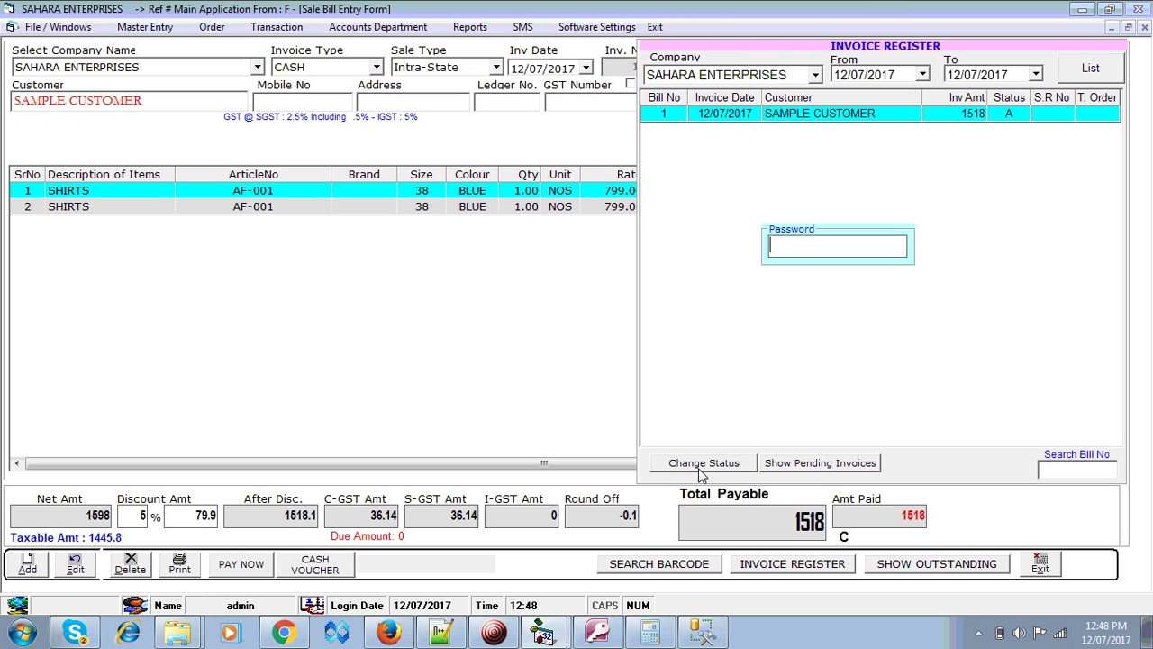
text(****)
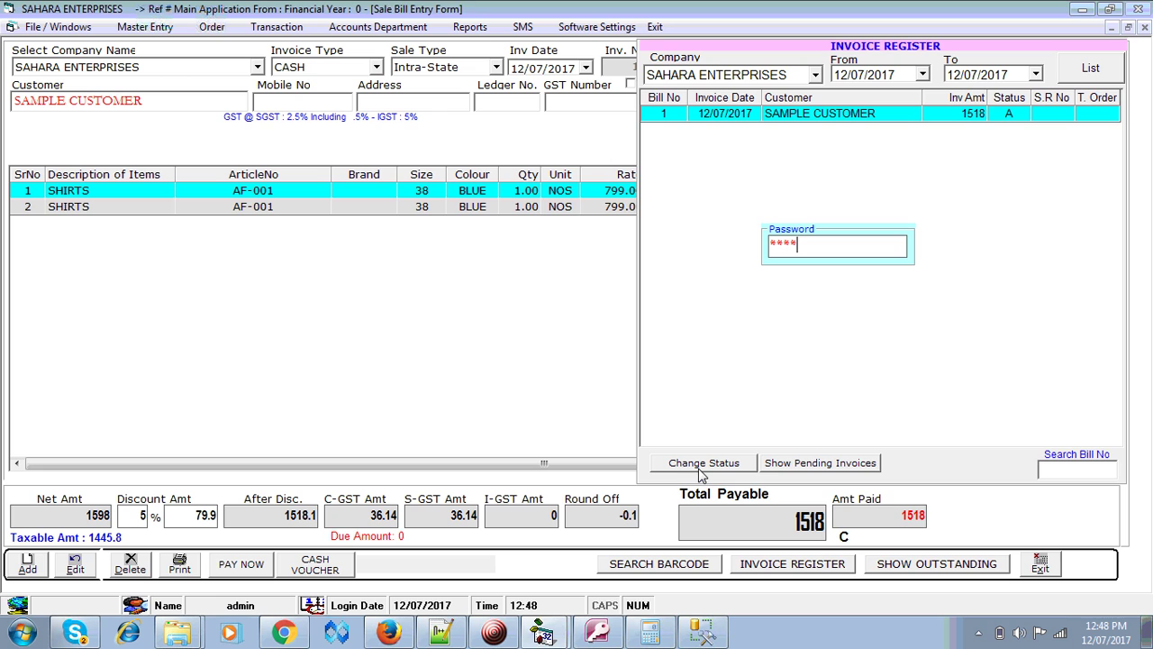
text(*)
key(Return)
key(Return)
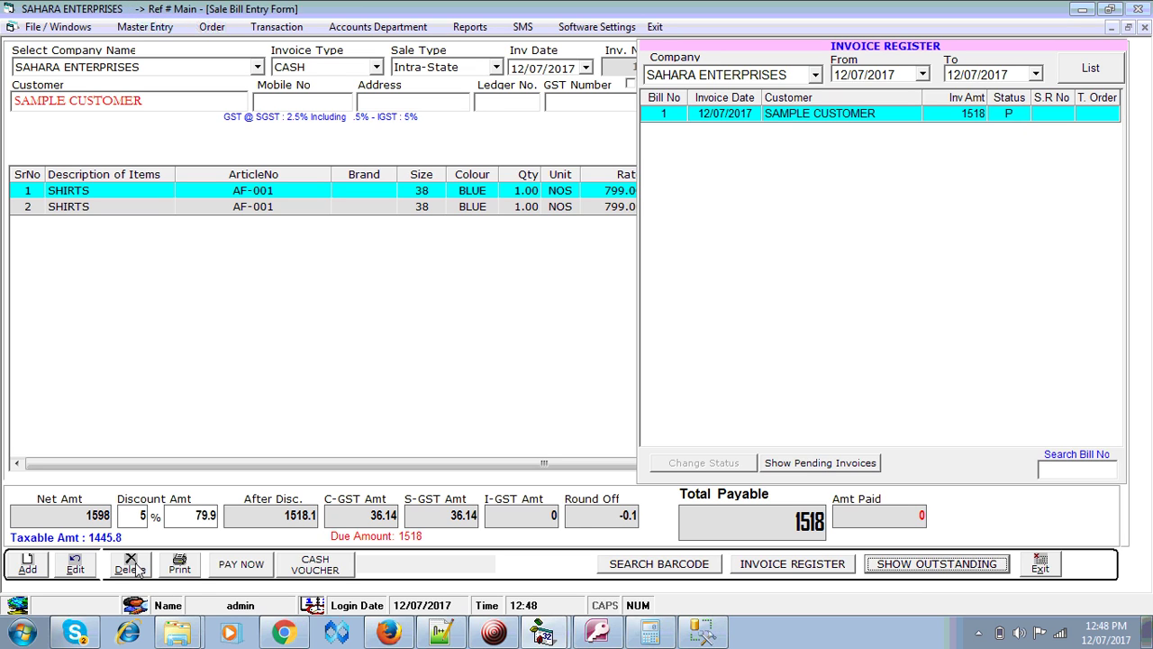
- Change invoice 1's discount to 10% so the total becomes 1438, and save without printing
click(75, 565)
click(140, 517)
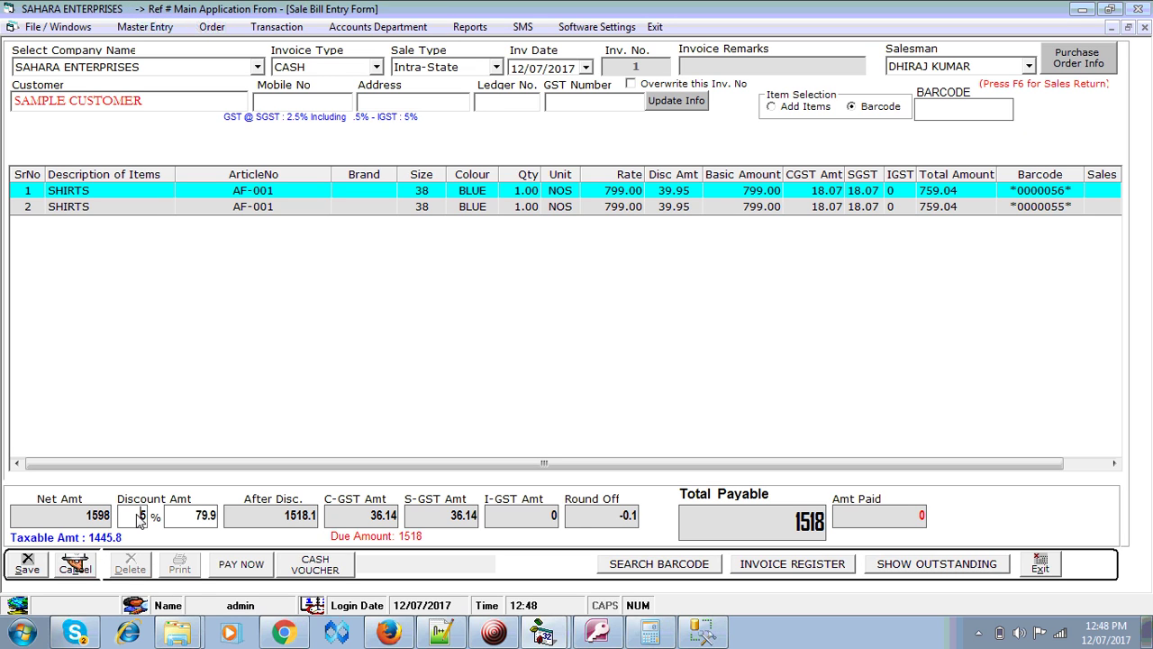
key(BackSpace)
text(10)
key(Return)
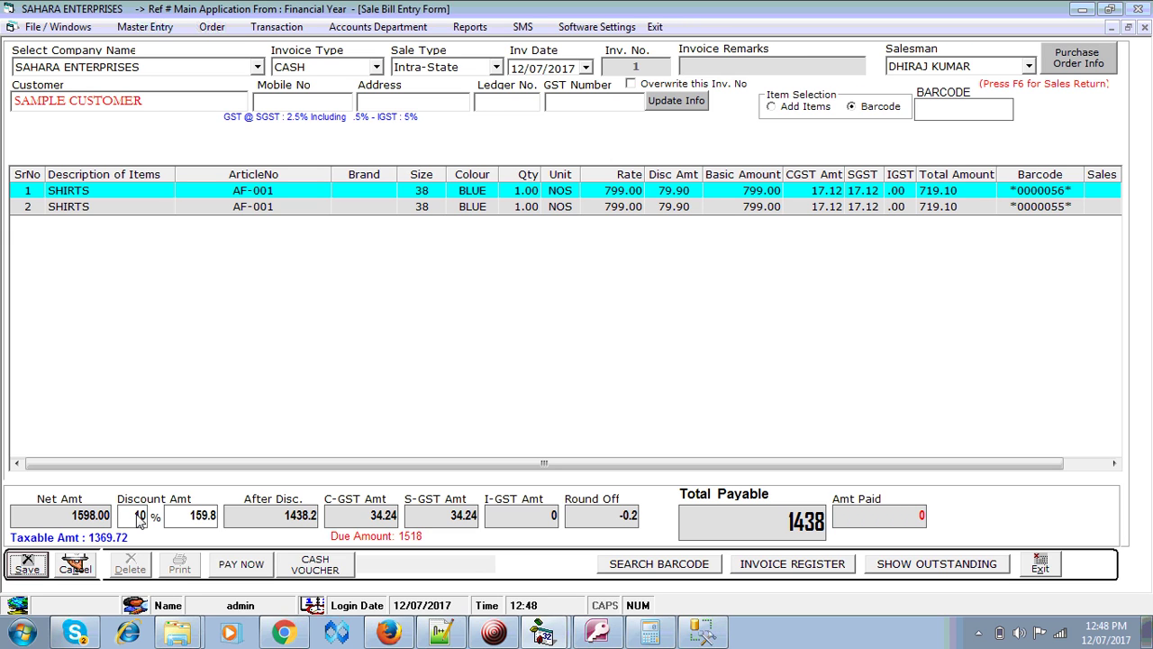
click(27, 567)
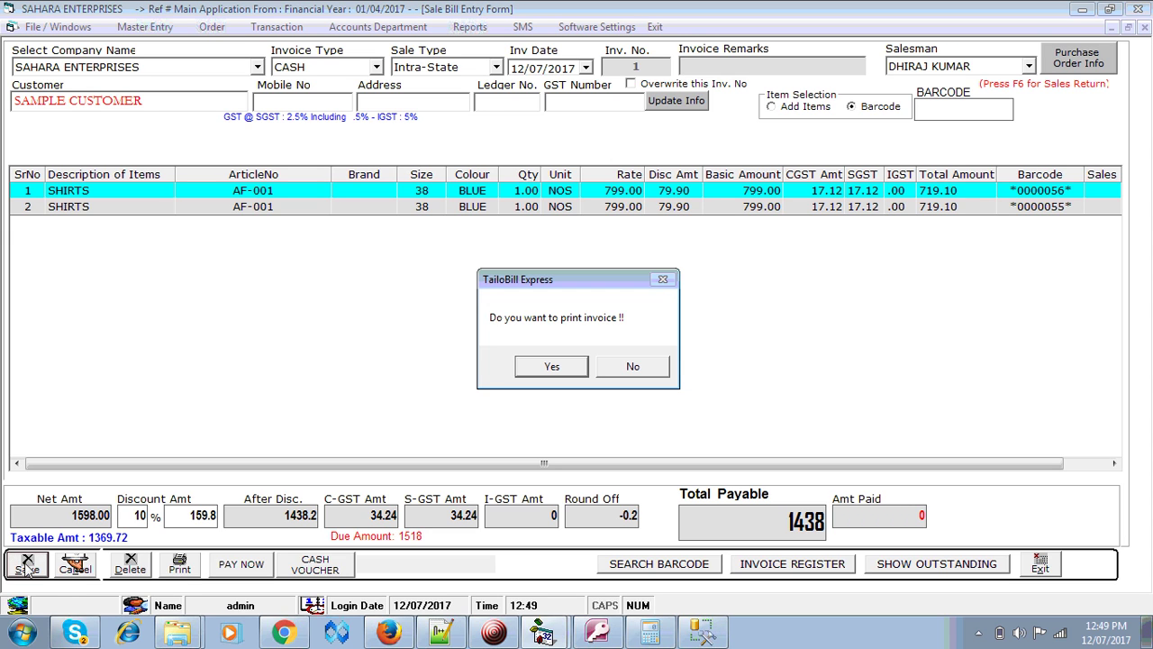
click(610, 376)
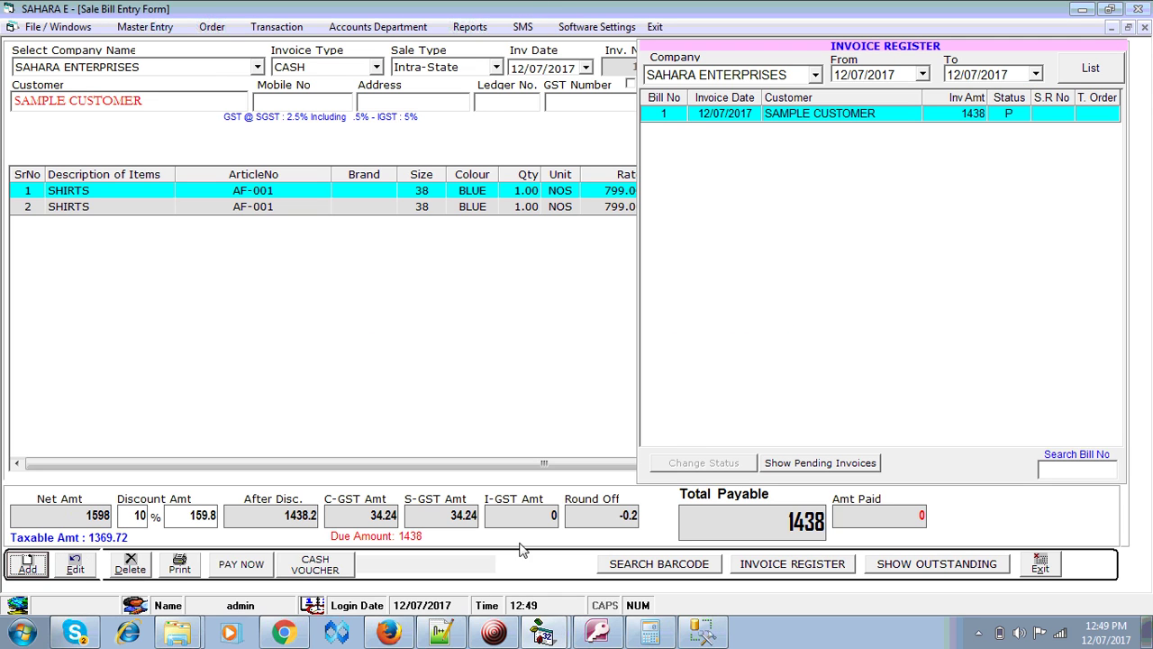
- Record the 1438 cash payment with status A, acknowledging the voucher and skipping printing
click(232, 577)
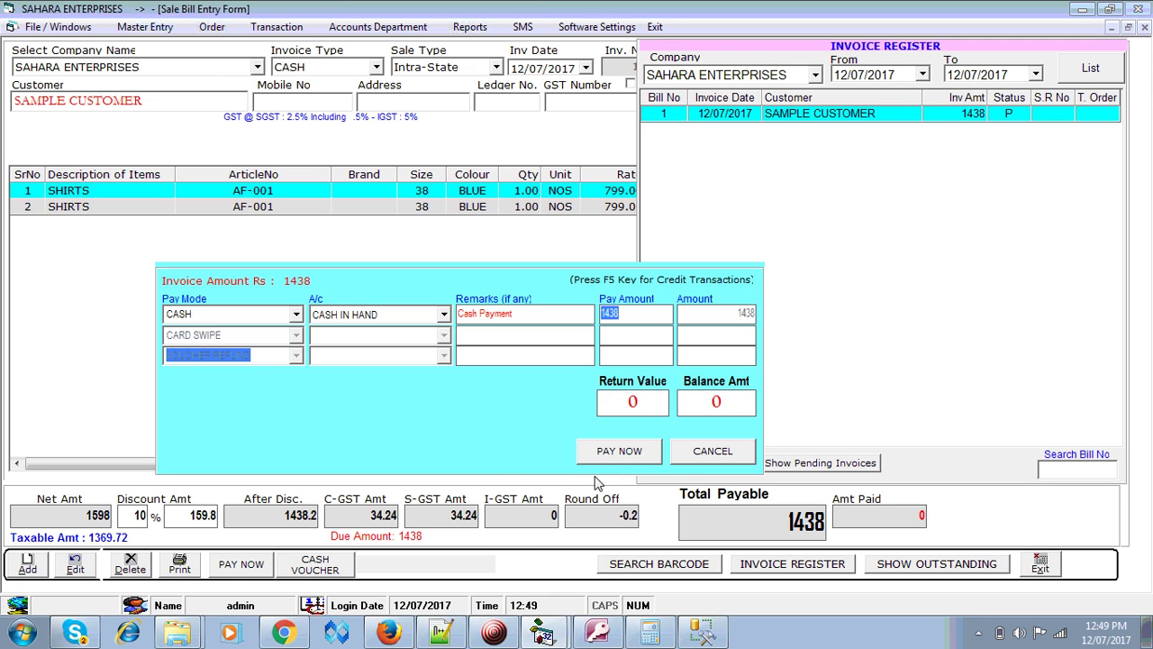
click(622, 451)
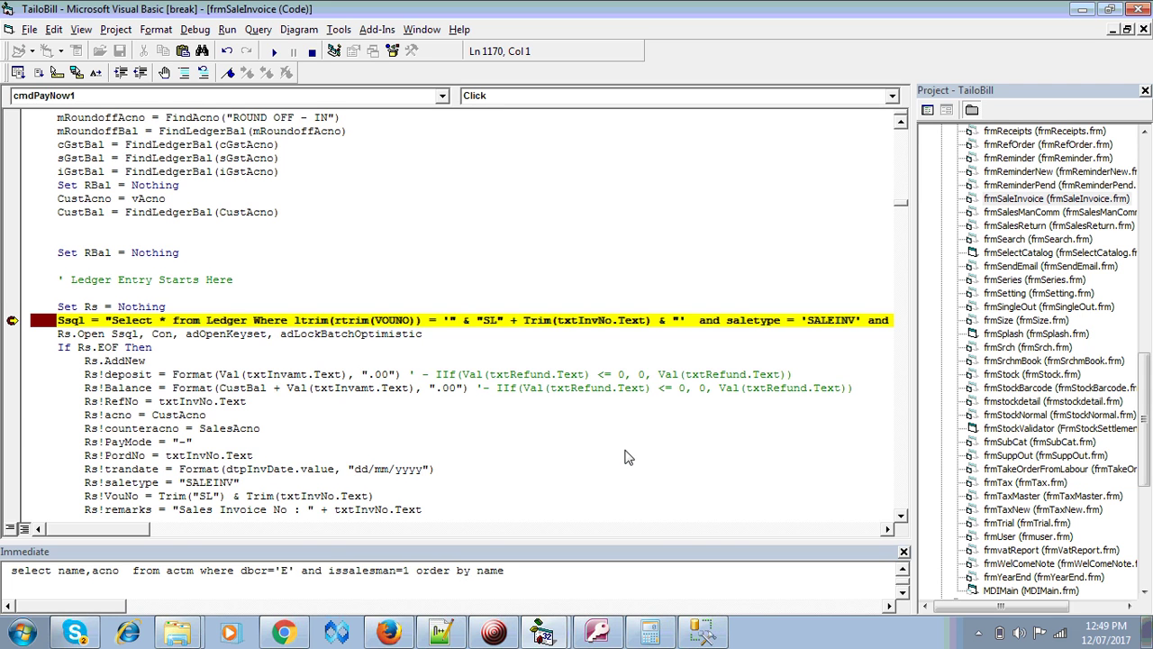
key(F5)
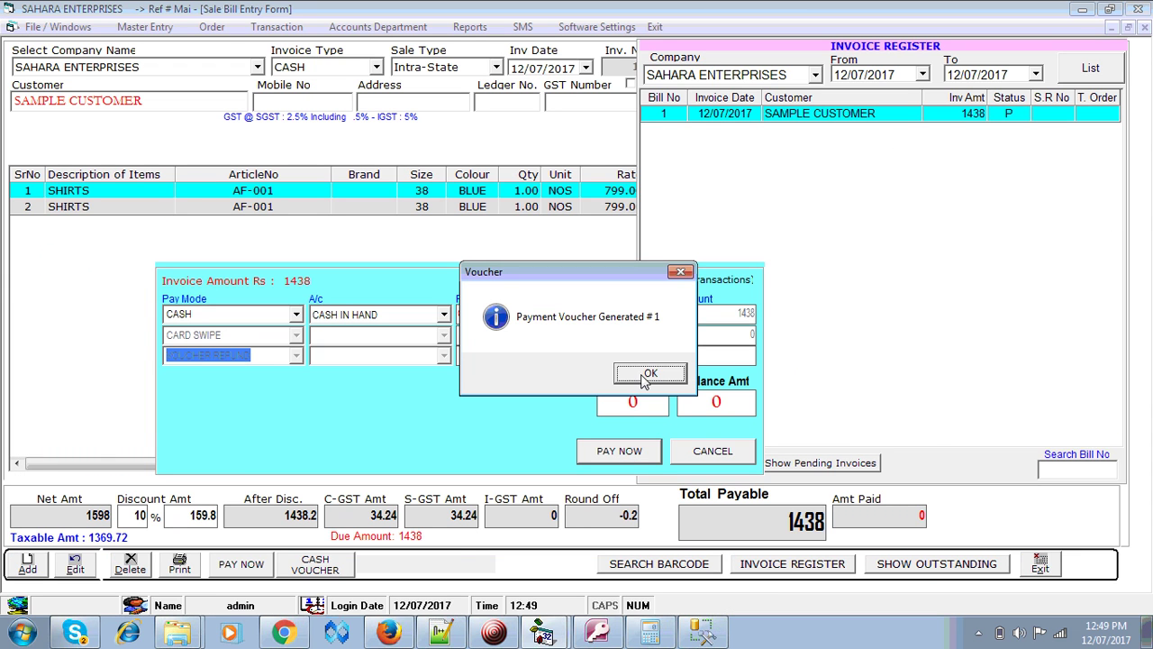
click(649, 375)
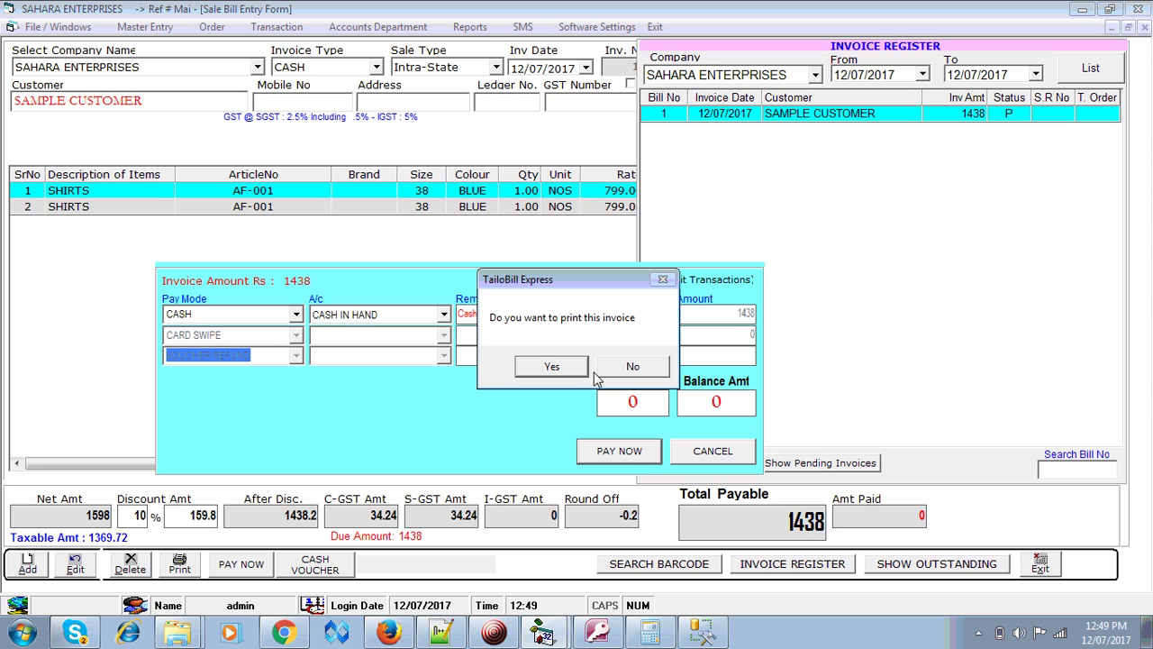
click(631, 370)
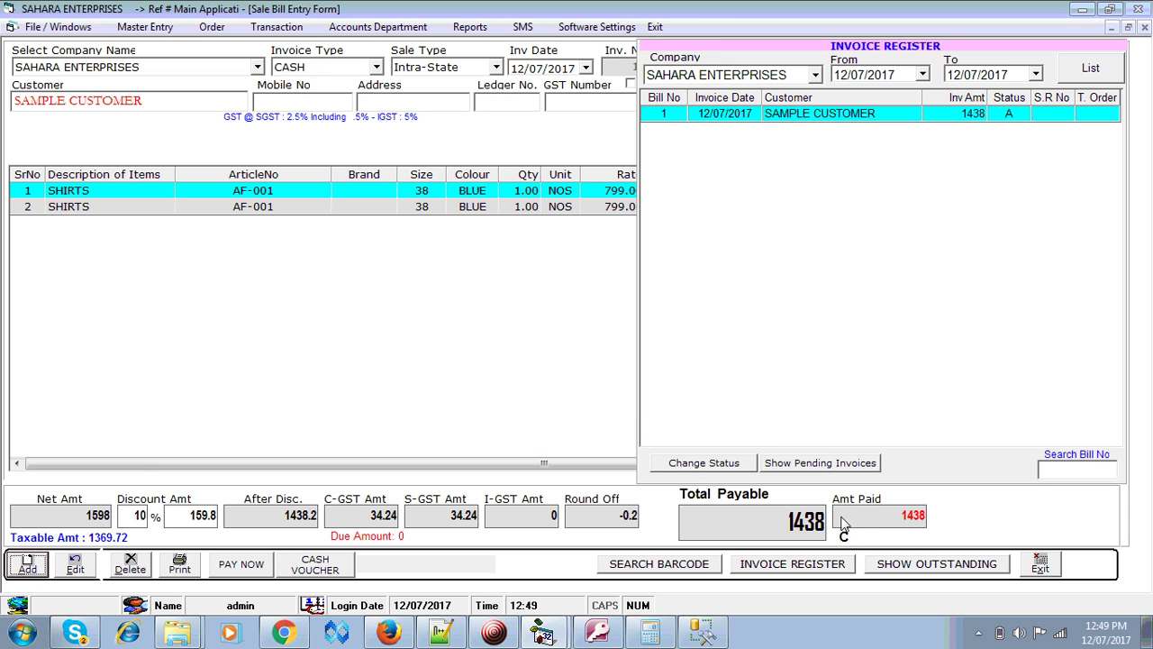
- Exit the Sale Bill Entry form to return to the business summary dashboard
click(1040, 562)
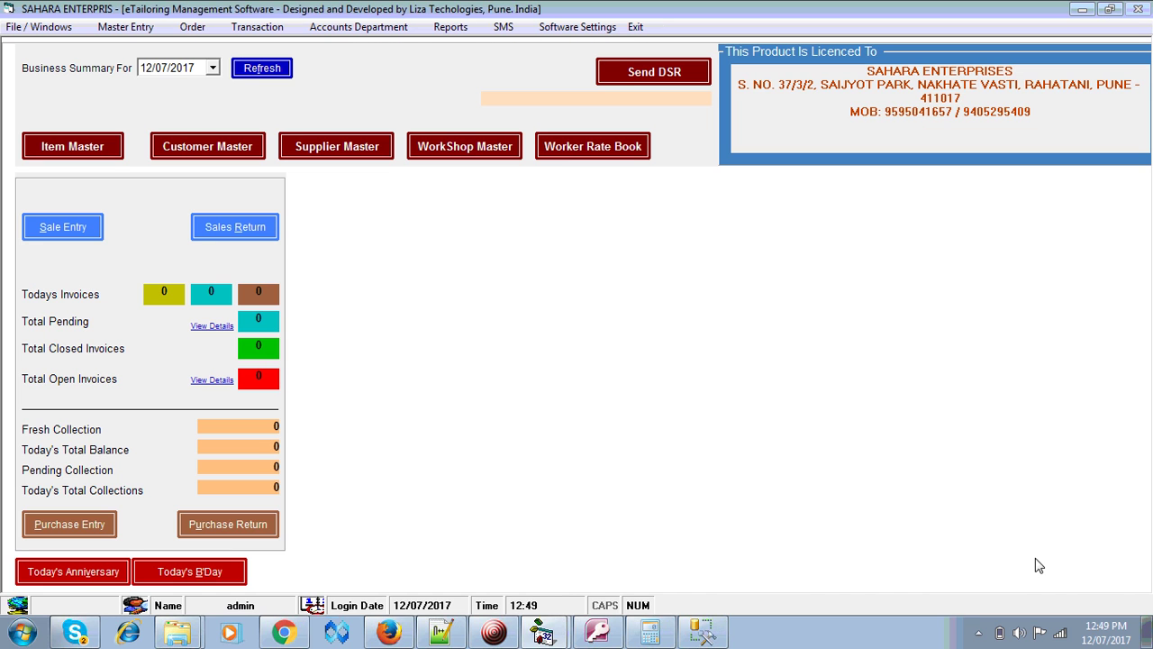